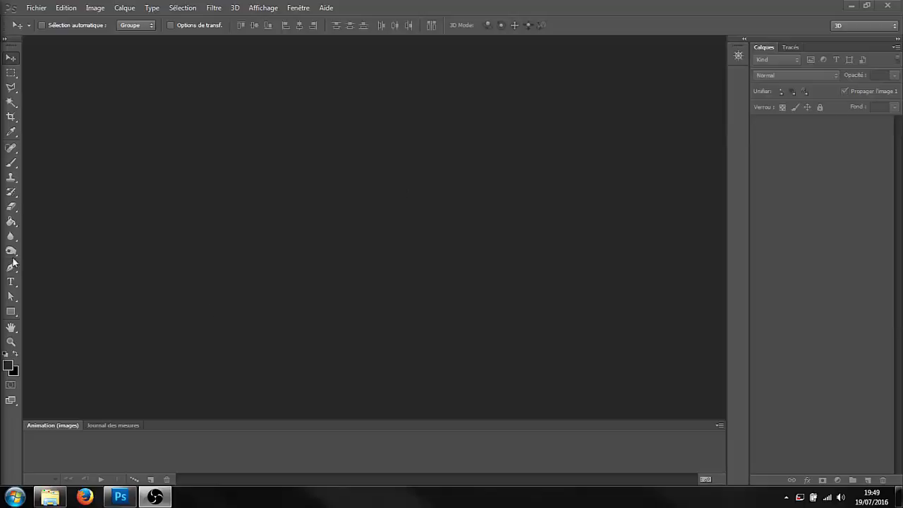
# - Open the "Youtube Banner template Draes" Photoshop document from the Video Bannière folder
pyautogui.click(35, 7)
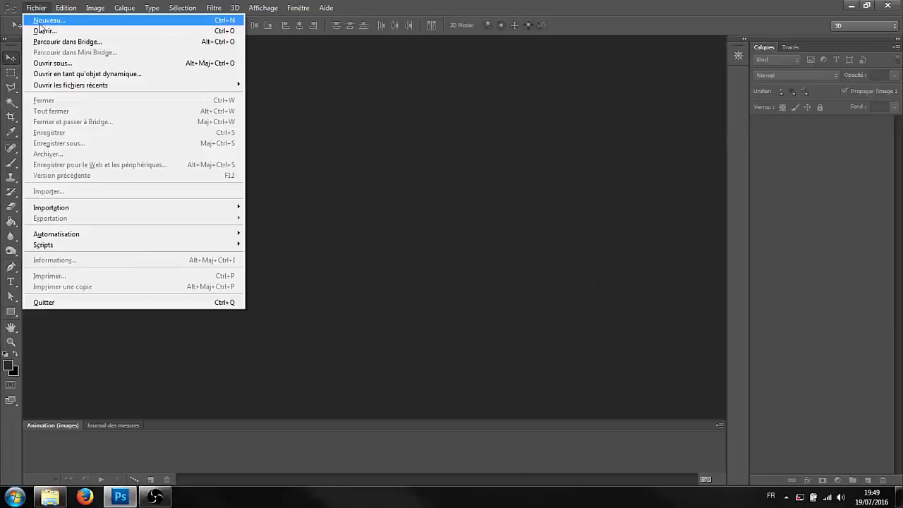
pyautogui.click(36, 10)
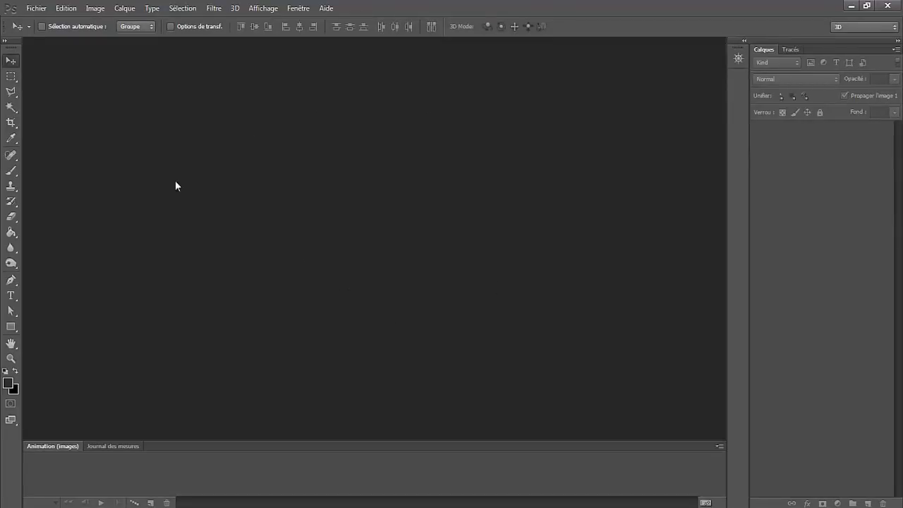
pyautogui.click(39, 7)
pyautogui.click(39, 8)
pyautogui.click(37, 8)
pyautogui.click(35, 30)
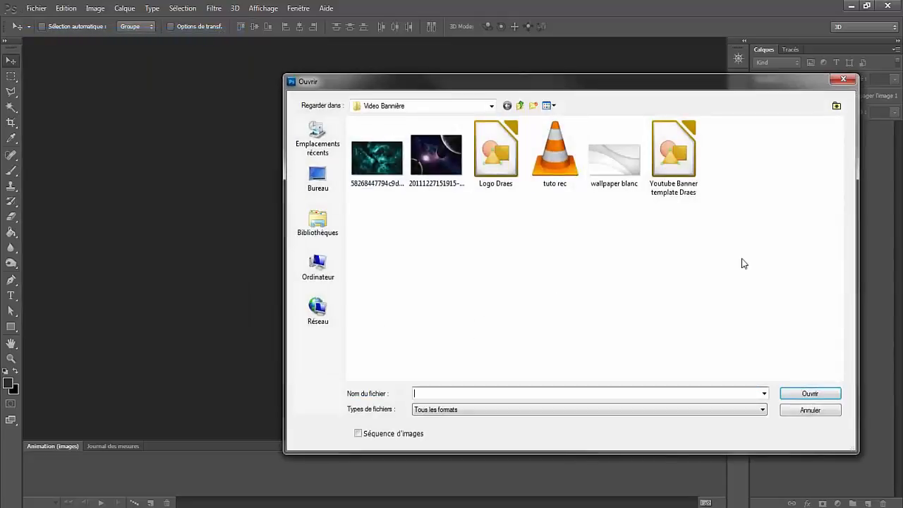
pyautogui.moveTo(746, 258); pyautogui.dragTo(355, 150)
pyautogui.click(585, 303)
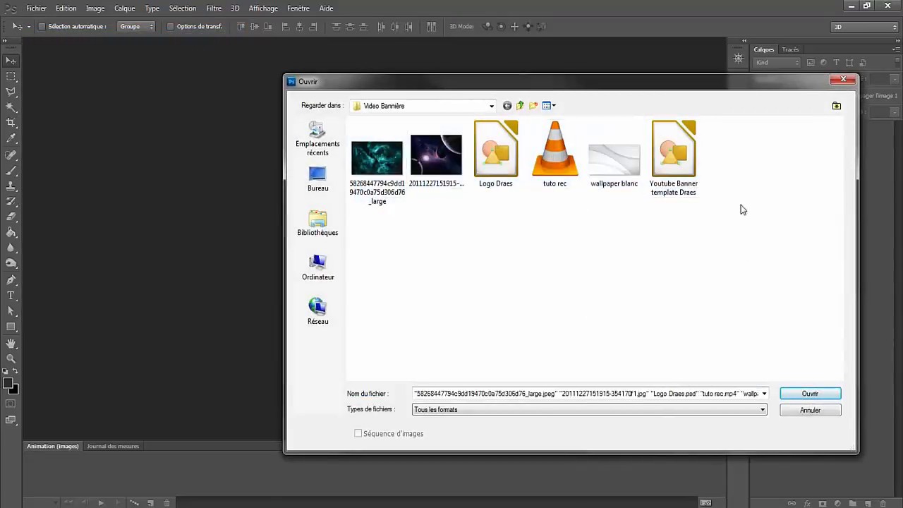
pyautogui.click(675, 152)
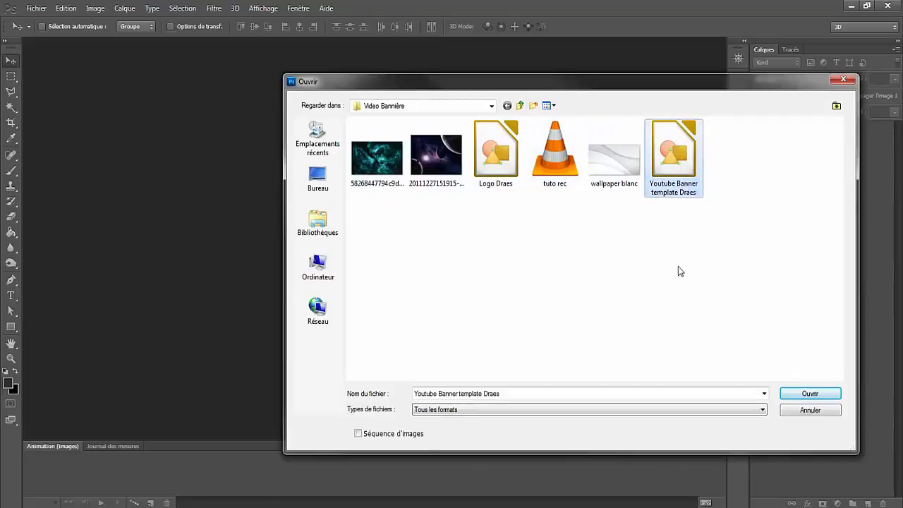
pyautogui.doubleClick(691, 138)
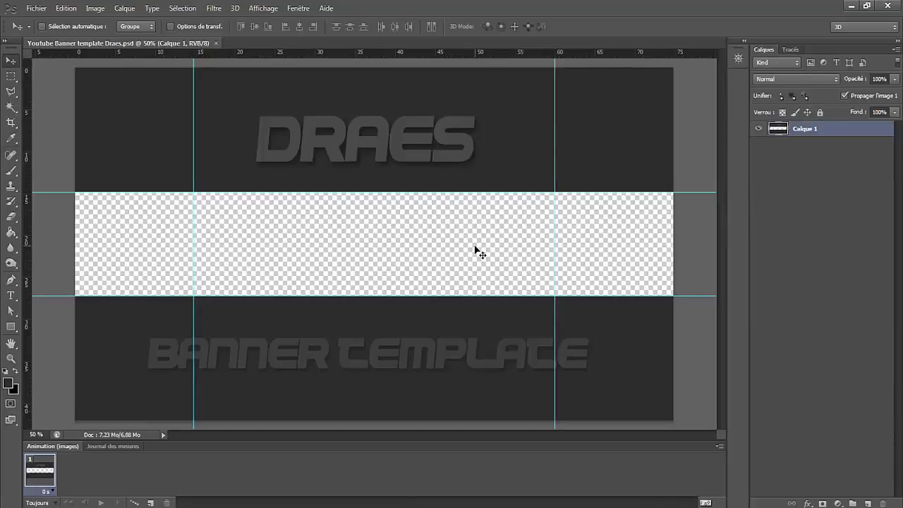
# - Place the "wallpaper blanc" image into the banner at its default size and move its layer below Calque 1
pyautogui.click(36, 8)
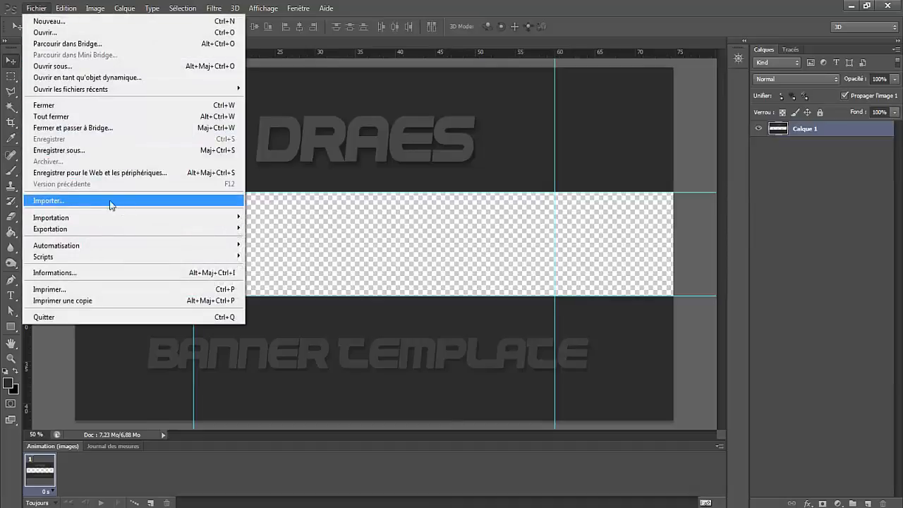
pyautogui.click(68, 200)
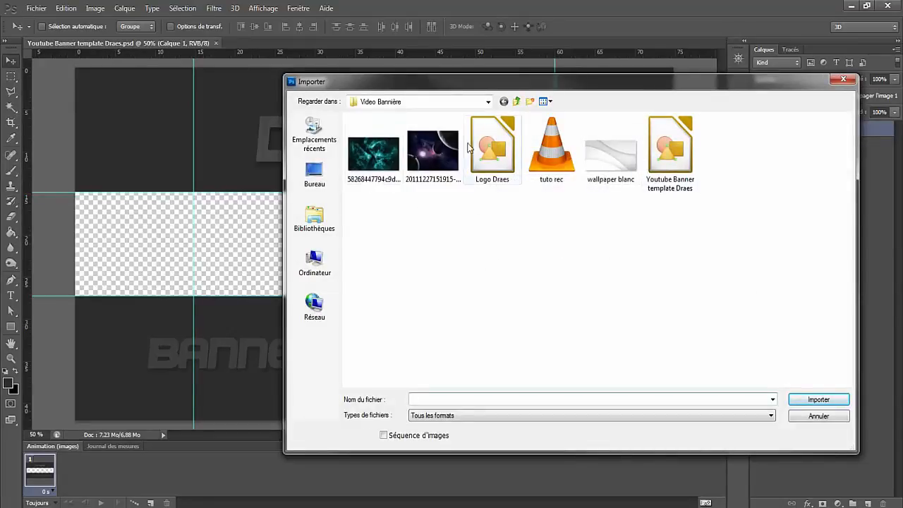
pyautogui.click(612, 164)
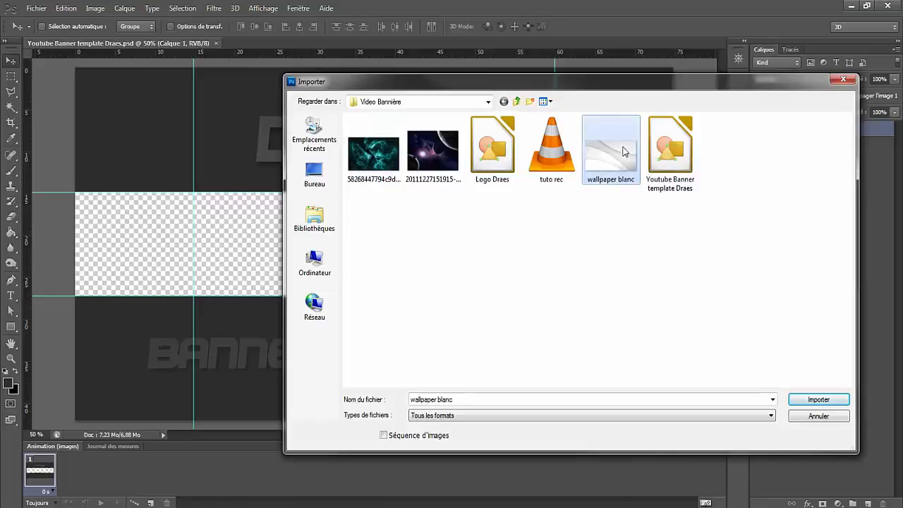
pyautogui.doubleClick(606, 164)
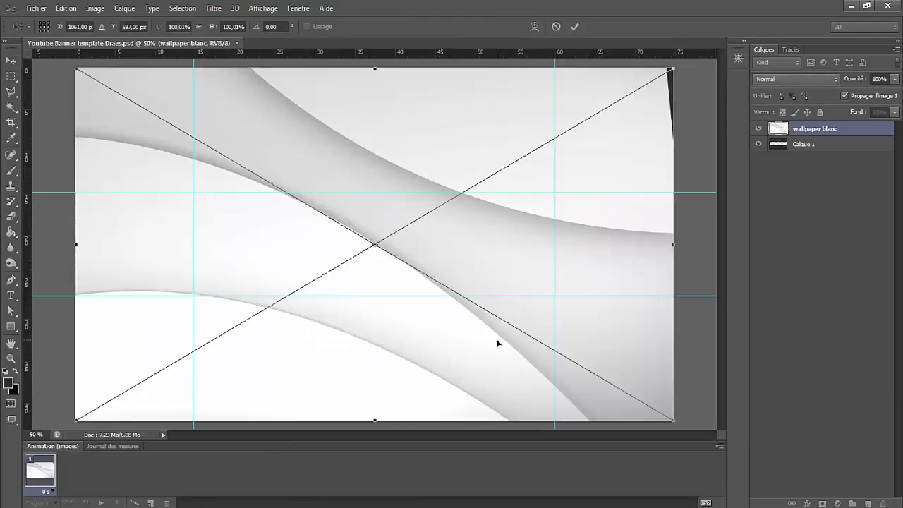
pyautogui.press('Return')
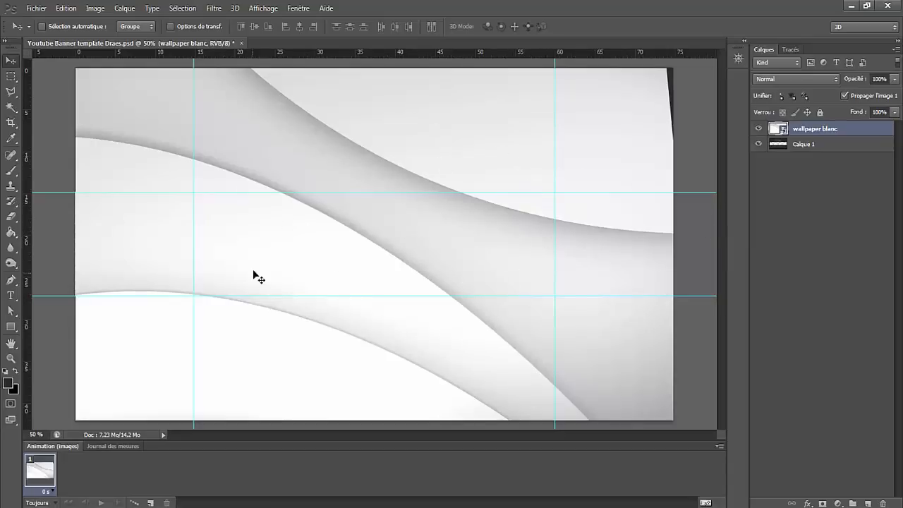
pyautogui.moveTo(804, 131); pyautogui.dragTo(806, 157)
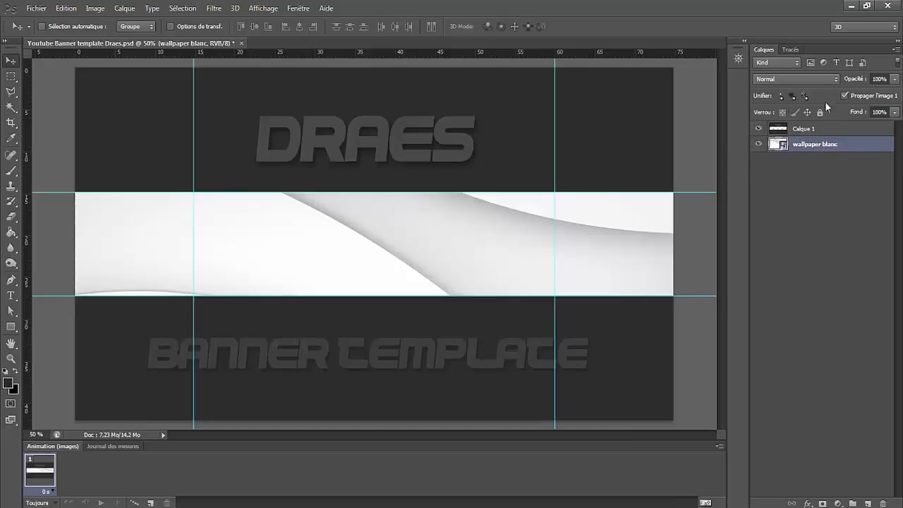
# - Rasterize the wallpaper blanc layer and shift the image upward behind the template's transparent strip
pyautogui.rightClick(805, 147)
pyautogui.click(657, 218)
pyautogui.moveTo(409, 214); pyautogui.dragTo(411, 134)
pyautogui.moveTo(329, 238); pyautogui.dragTo(329, 193)
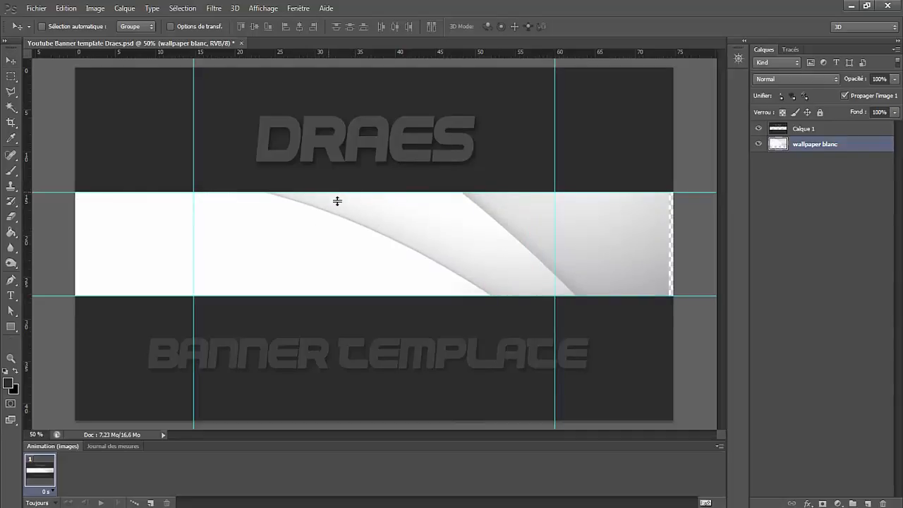
# - Scale the wallpaper blanc layer to about 139% width and 125.5% height, repositioning it so it covers the whole banner strip
pyautogui.hotkey('ctrl', 't')
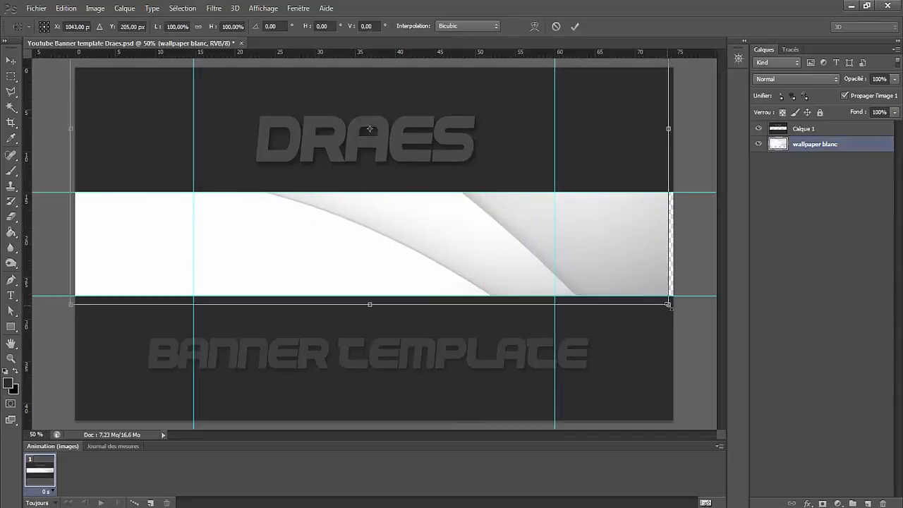
pyautogui.moveTo(668, 304); pyautogui.dragTo(900, 376)
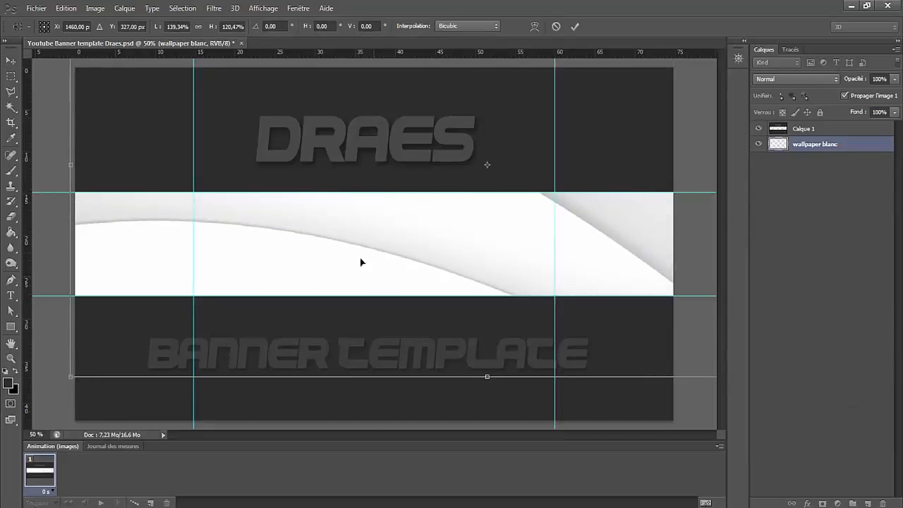
pyautogui.moveTo(360, 262); pyautogui.dragTo(650, 333)
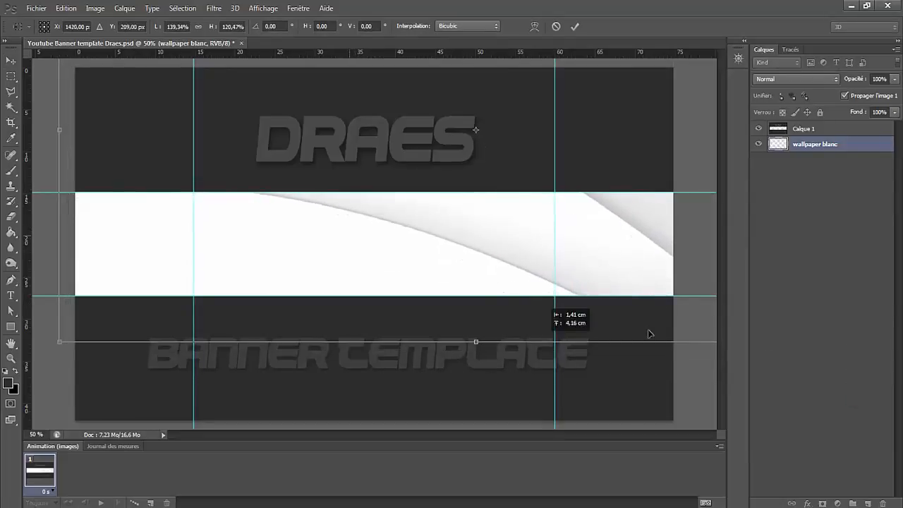
pyautogui.moveTo(477, 342); pyautogui.dragTo(477, 360)
pyautogui.moveTo(412, 214); pyautogui.dragTo(410, 207)
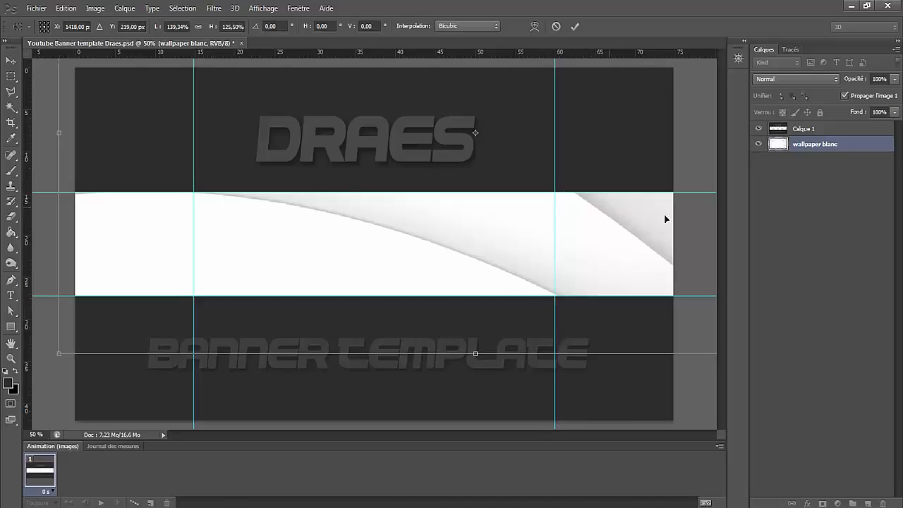
pyautogui.press('Return')
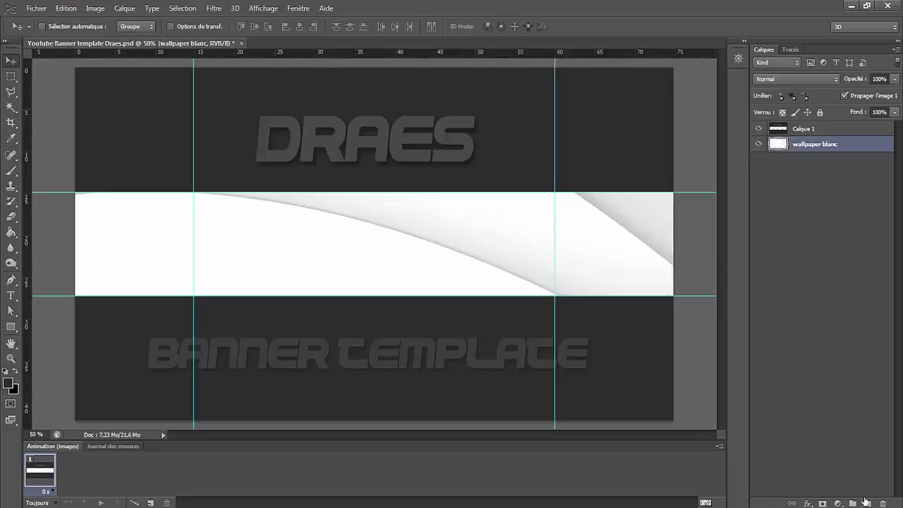
# - Add a new layer above wallpaper blanc and fill it with the dark blue foreground colour #0c3a47
pyautogui.click(867, 503)
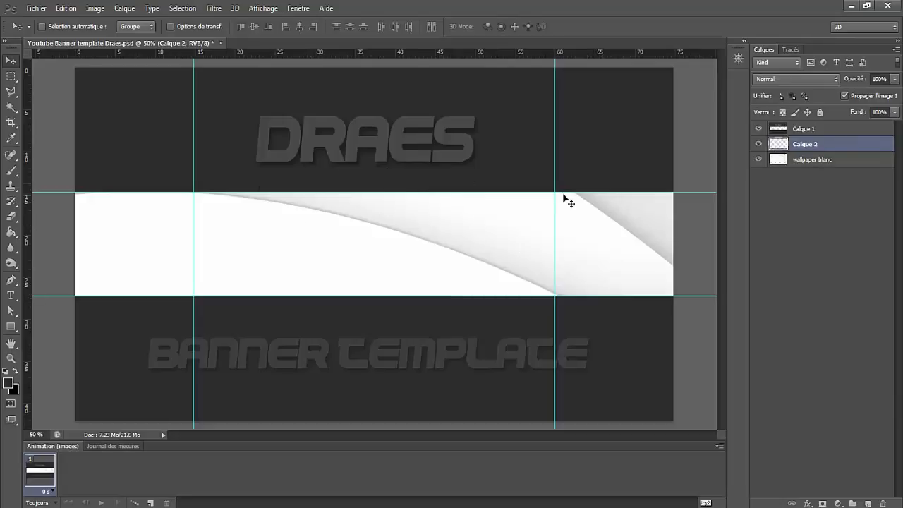
pyautogui.click(10, 234)
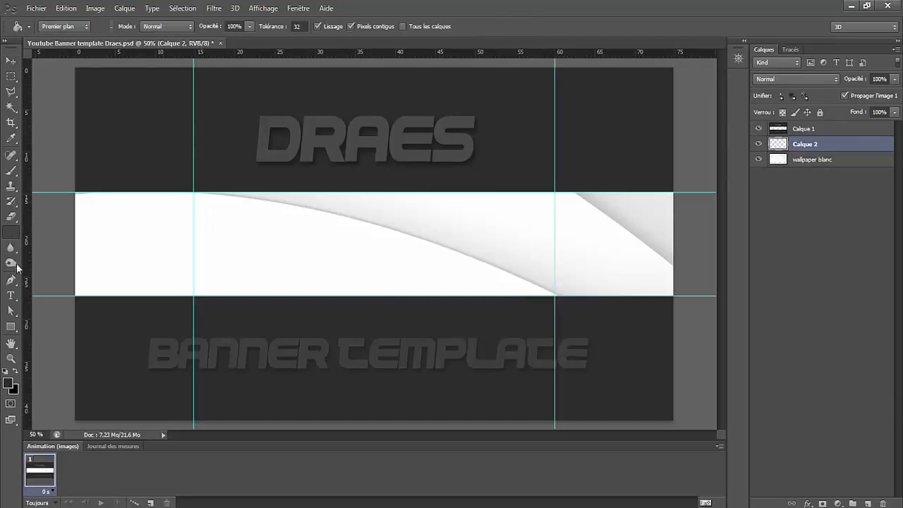
pyautogui.click(7, 383)
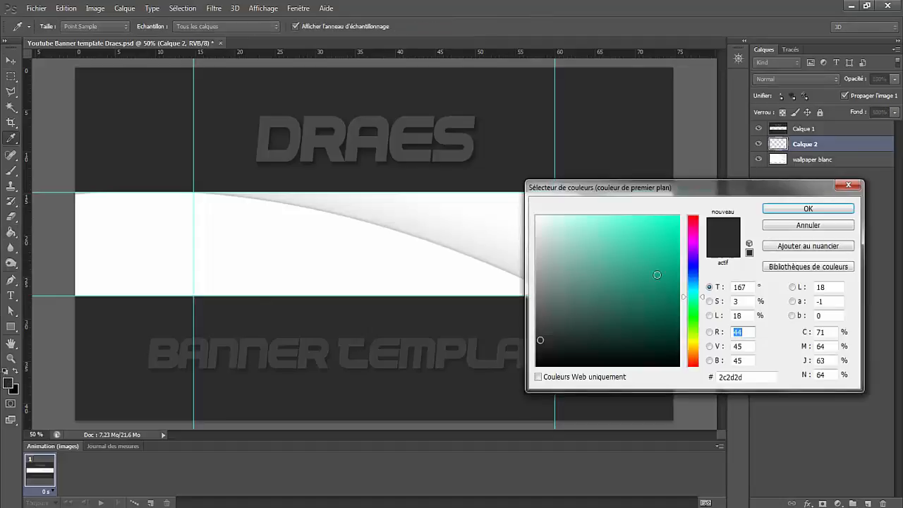
pyautogui.moveTo(694, 301)
pyautogui.mouseDown()
pyautogui.moveTo(693, 291)
pyautogui.moveTo(670, 319)
pyautogui.mouseUp()
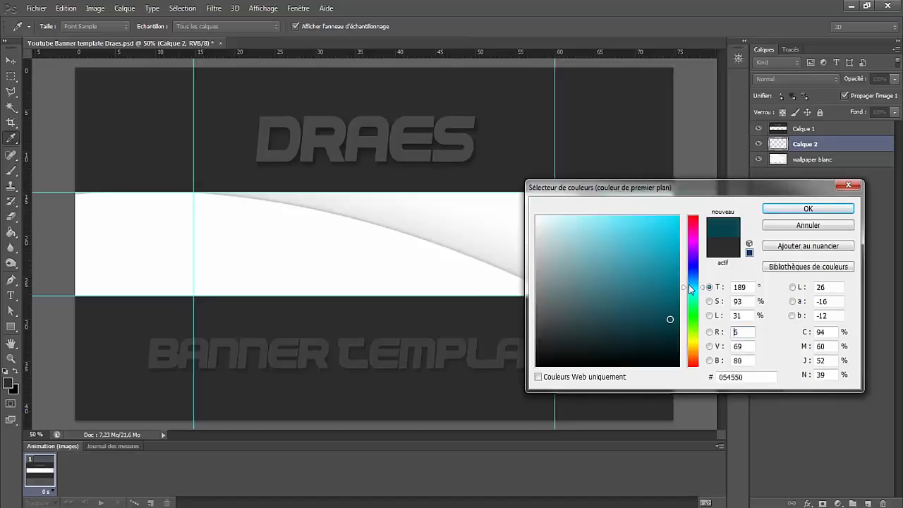
pyautogui.click(689, 284)
pyautogui.moveTo(689, 284)
pyautogui.mouseDown()
pyautogui.moveTo(692, 300)
pyautogui.moveTo(655, 332)
pyautogui.moveTo(654, 325)
pyautogui.mouseUp()
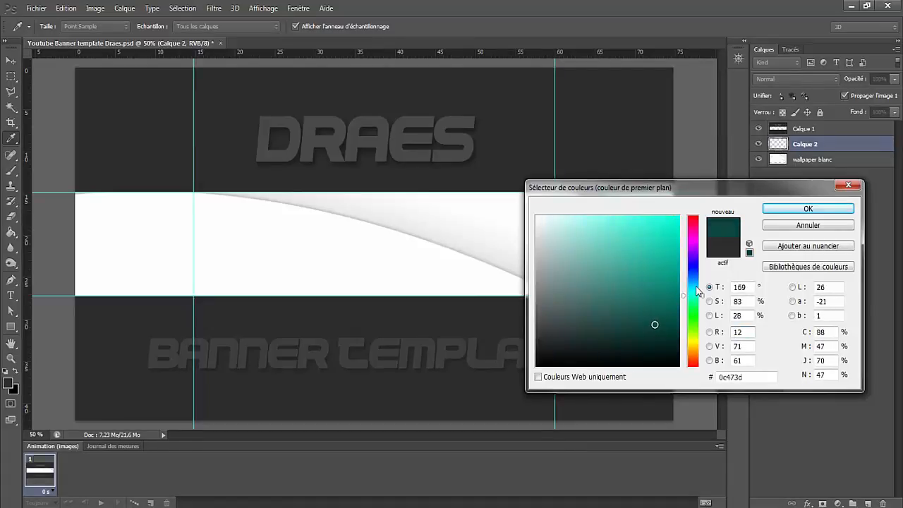
pyautogui.moveTo(696, 286); pyautogui.dragTo(690, 285)
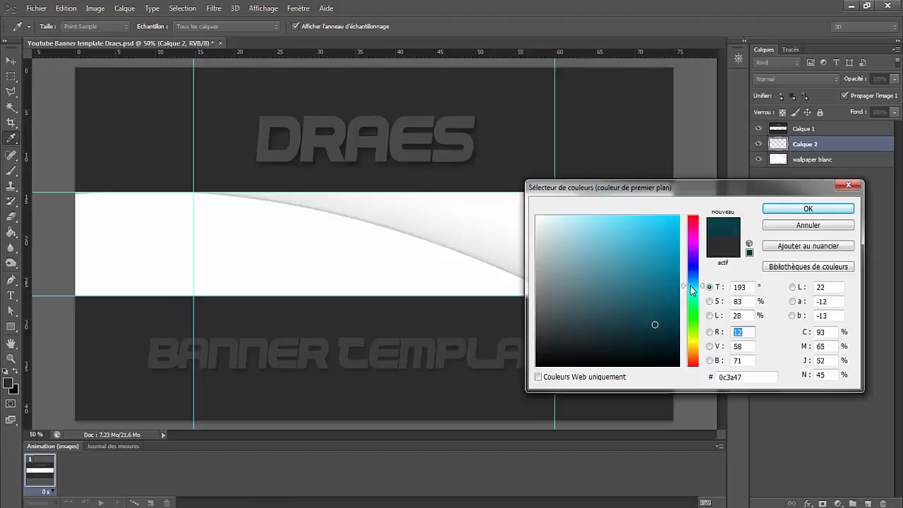
pyautogui.click(782, 207)
pyautogui.press('g')
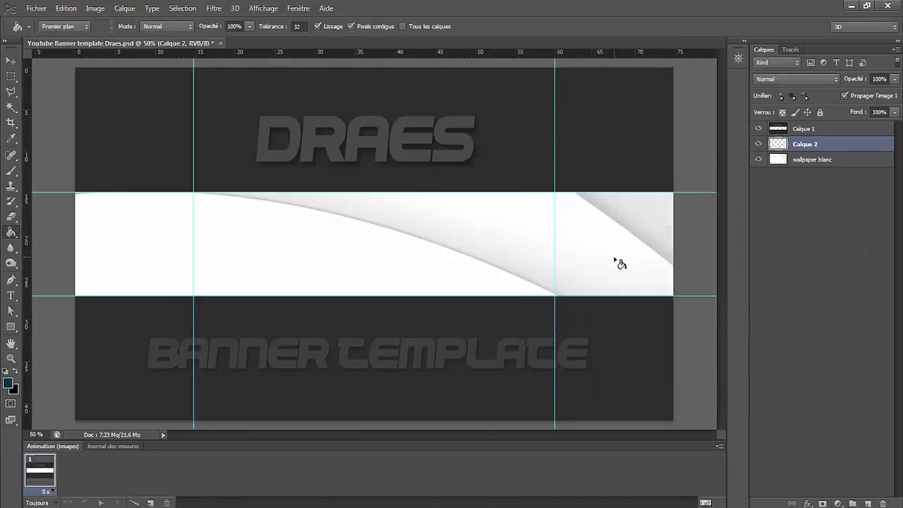
pyautogui.click(346, 236)
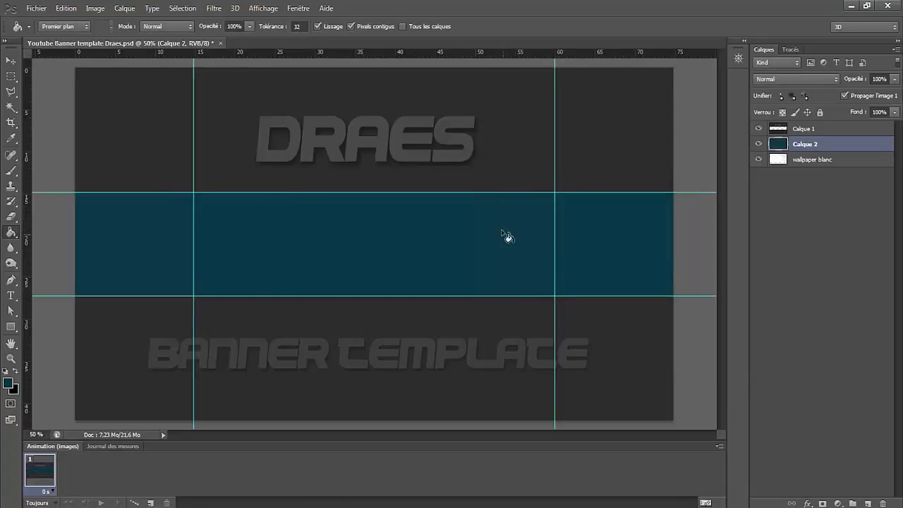
# - Try a lower opacity on the dark blue Calque 2 layer and restore it to 100%
pyautogui.click(10, 58)
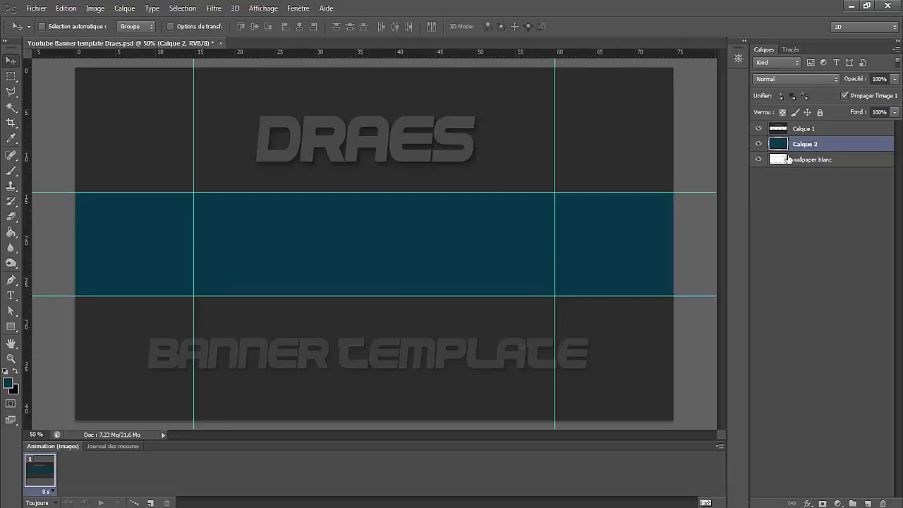
pyautogui.moveTo(858, 82); pyautogui.dragTo(853, 81)
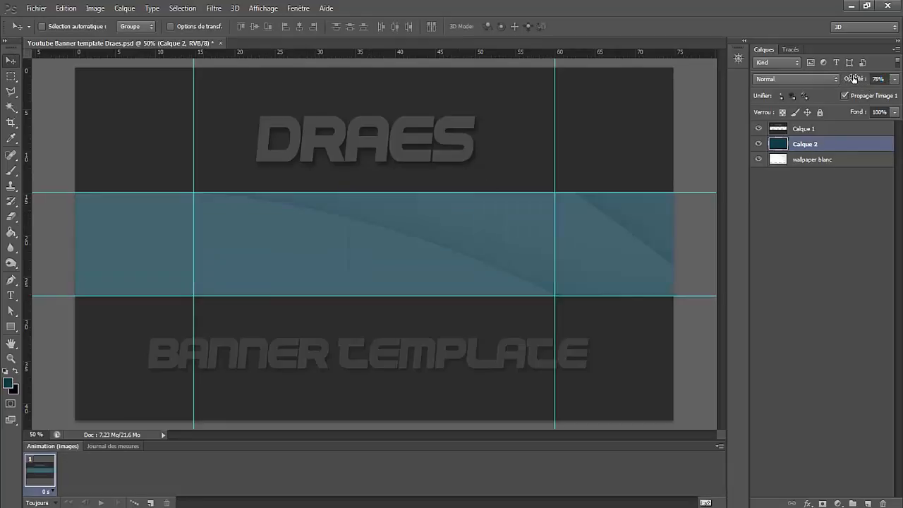
pyautogui.moveTo(849, 80); pyautogui.dragTo(865, 81)
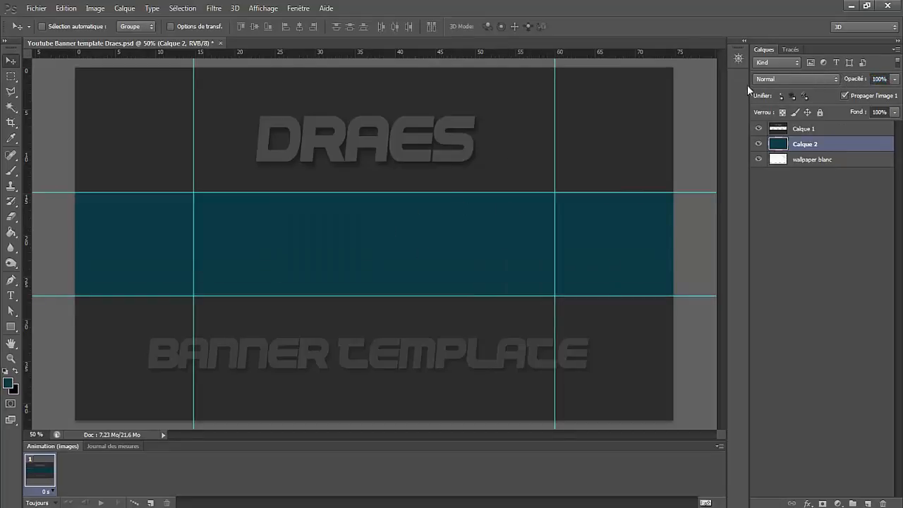
# - Try the Incrustation blend mode on Calque 2, and settle on Lumière crue instead
pyautogui.click(793, 78)
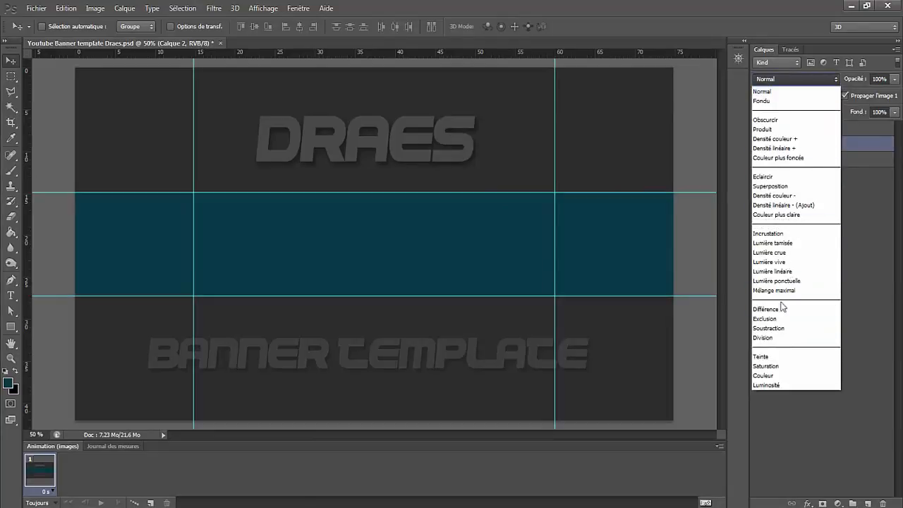
pyautogui.click(775, 236)
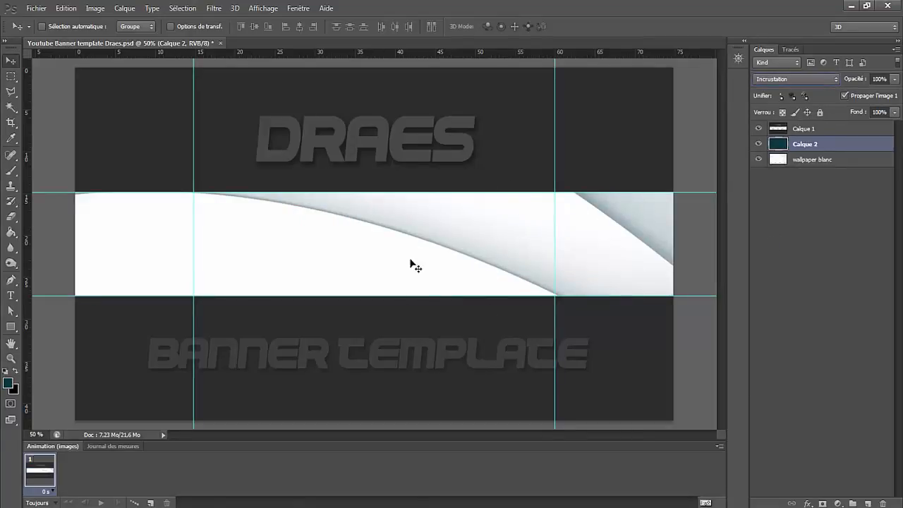
pyautogui.click(795, 79)
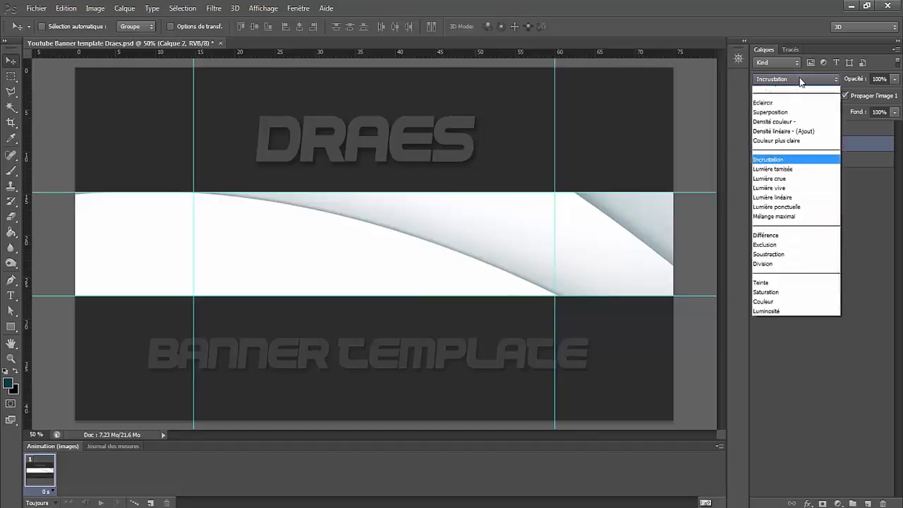
pyautogui.click(785, 253)
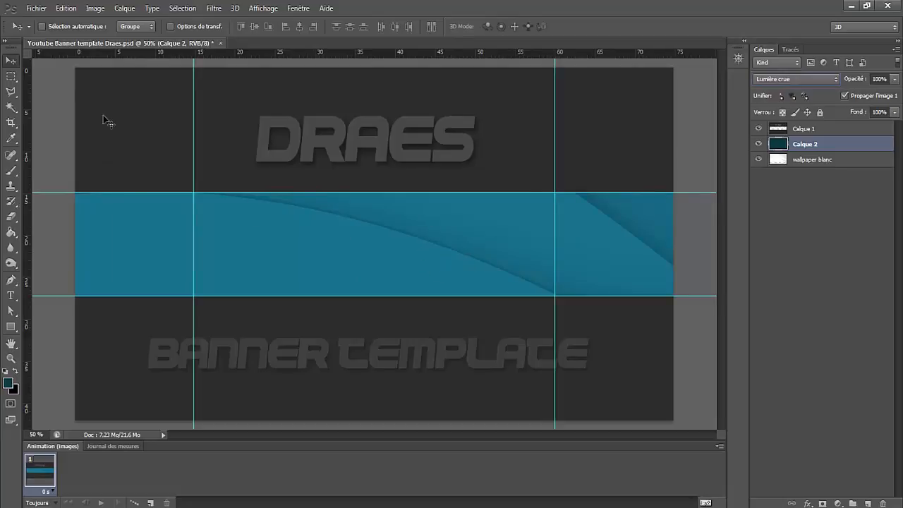
# - Place the Logo Draes file from the Video Bannière folder at the centre of the blue strip and shift it slightly
pyautogui.click(45, 12)
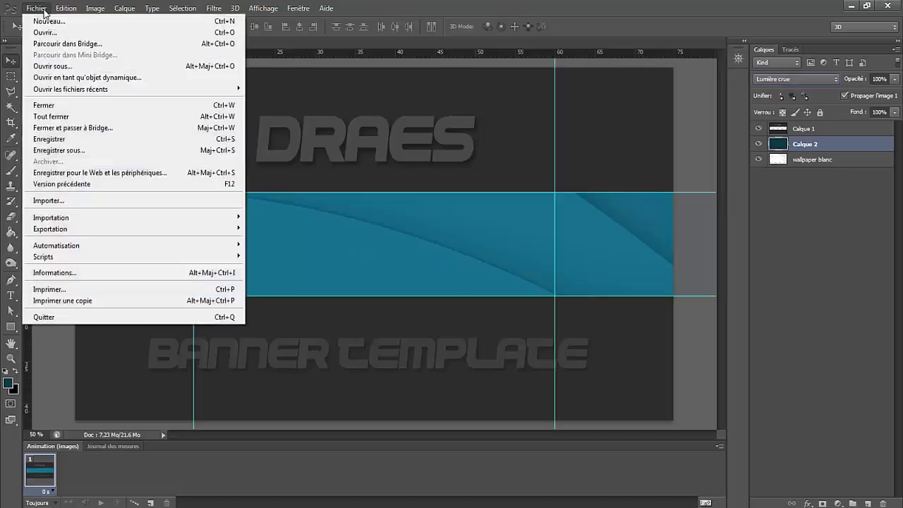
pyautogui.click(46, 202)
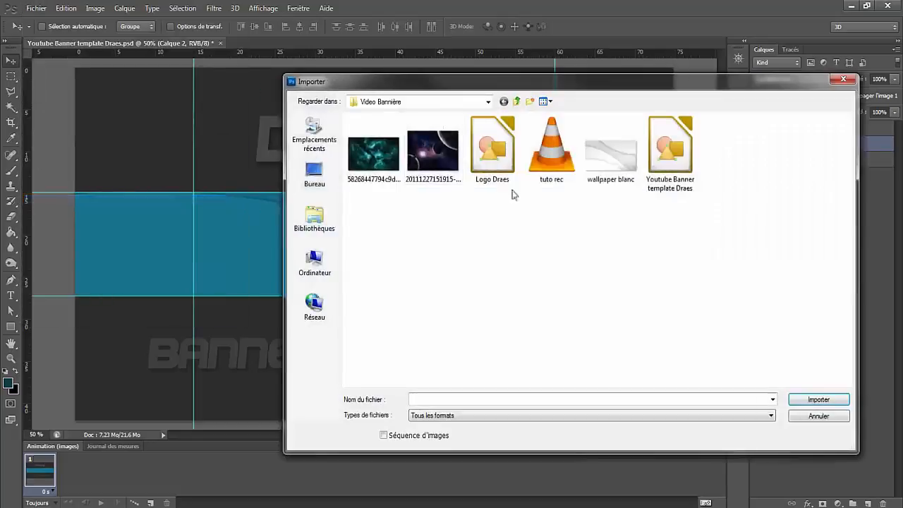
pyautogui.doubleClick(485, 153)
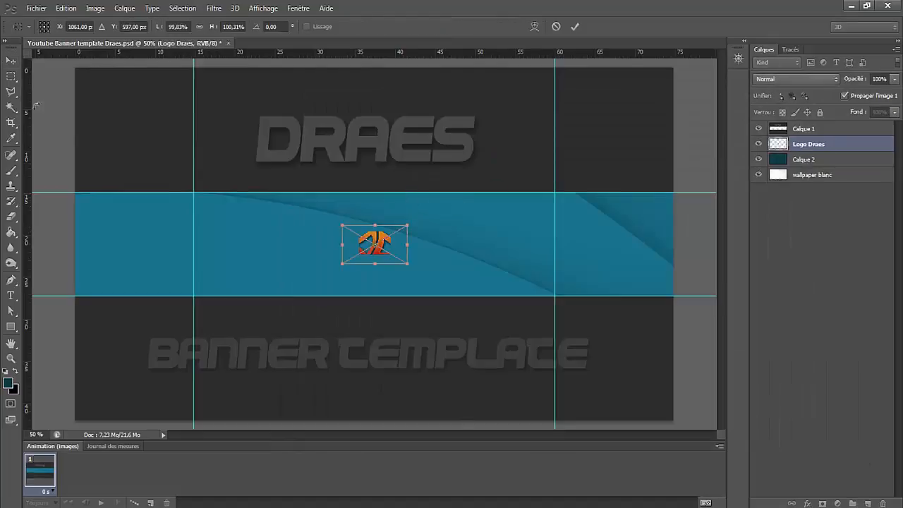
pyautogui.click(12, 62)
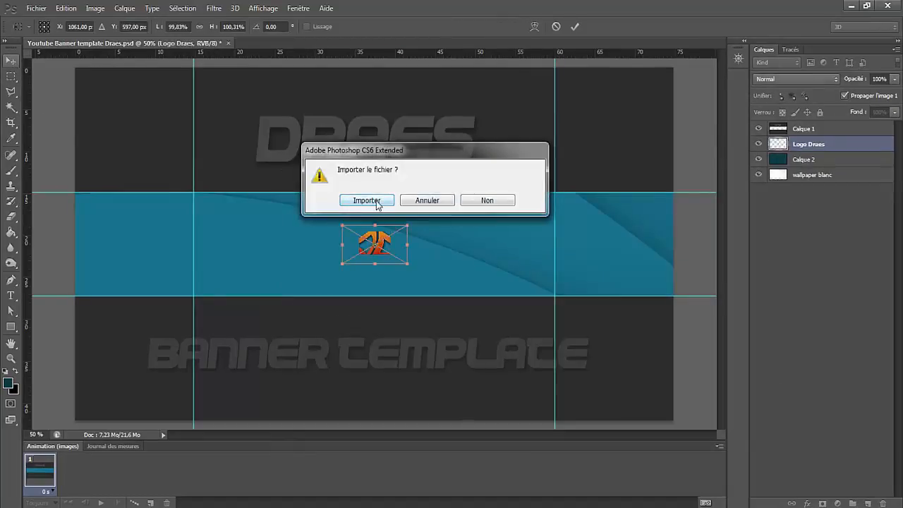
pyautogui.click(377, 204)
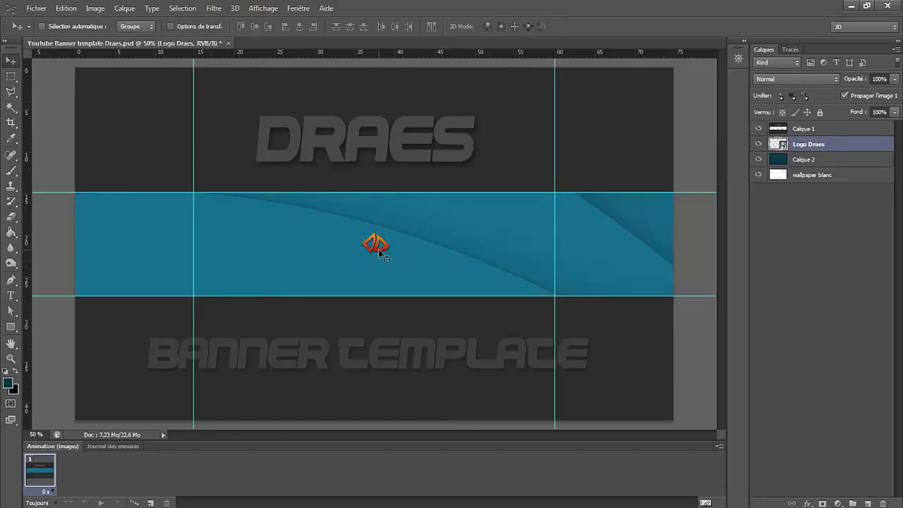
pyautogui.moveTo(379, 252)
pyautogui.mouseDown()
pyautogui.moveTo(383, 218)
pyautogui.moveTo(368, 254)
pyautogui.moveTo(381, 247)
pyautogui.moveTo(378, 196)
pyautogui.moveTo(405, 245)
pyautogui.moveTo(379, 246)
pyautogui.mouseUp()
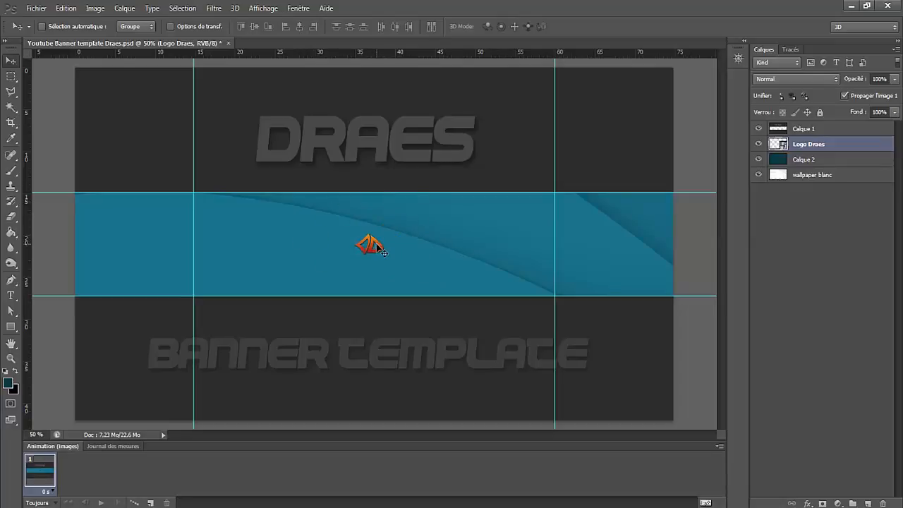
# - Scale the Logo Draes layer up to about 210% and move it up within the blue strip
pyautogui.hotkey('ctrl', 't')
pyautogui.moveTo(336, 263); pyautogui.dragTo(297, 288)
pyautogui.moveTo(400, 228); pyautogui.dragTo(431, 209)
pyautogui.press('Return')
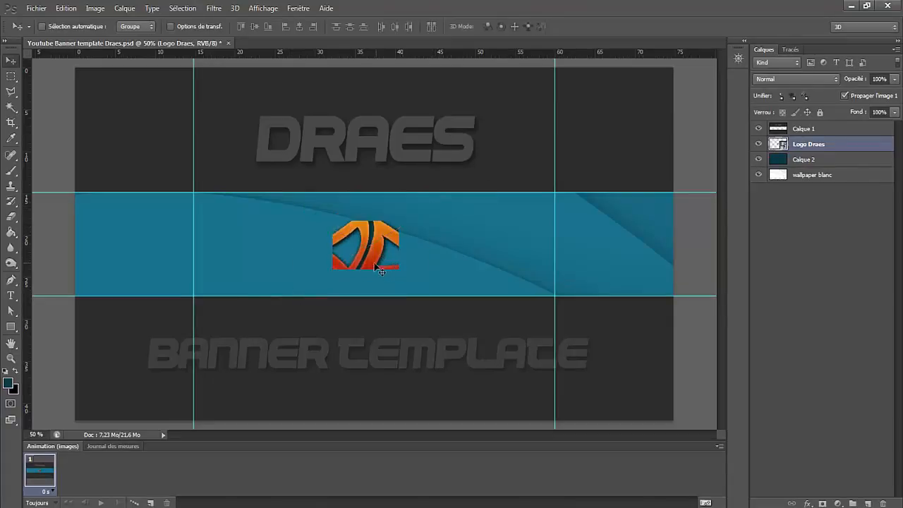
pyautogui.moveTo(372, 260); pyautogui.dragTo(397, 242)
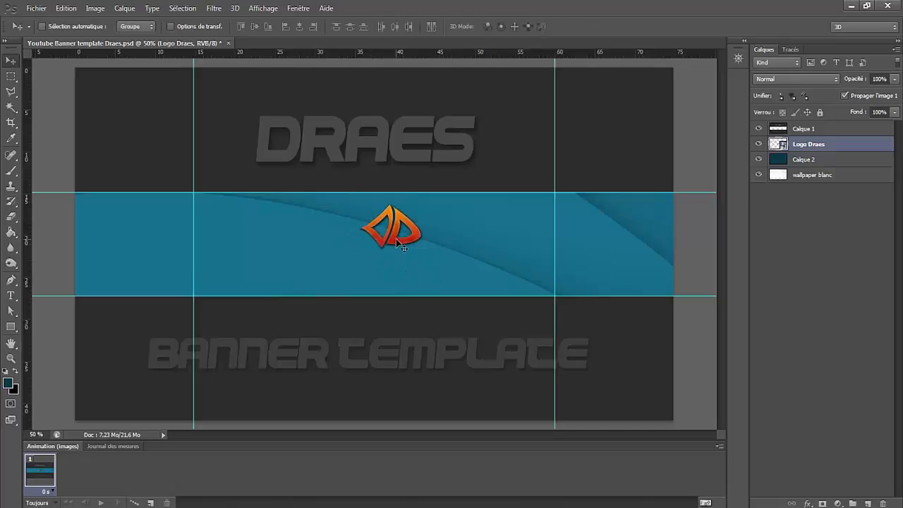
# - Enlarge the Logo Draes layer further to about 274% and centre it in the blue strip
pyautogui.hotkey('ctrl', 't')
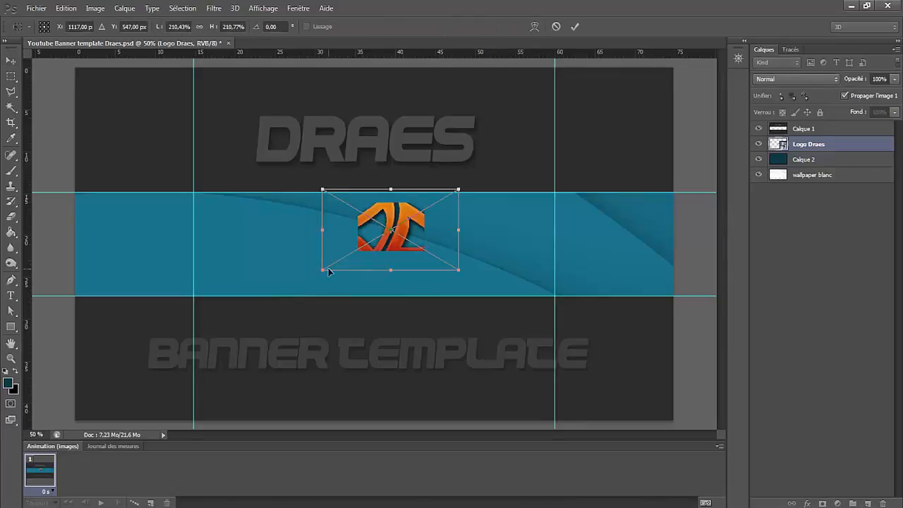
pyautogui.moveTo(323, 269); pyautogui.dragTo(285, 299)
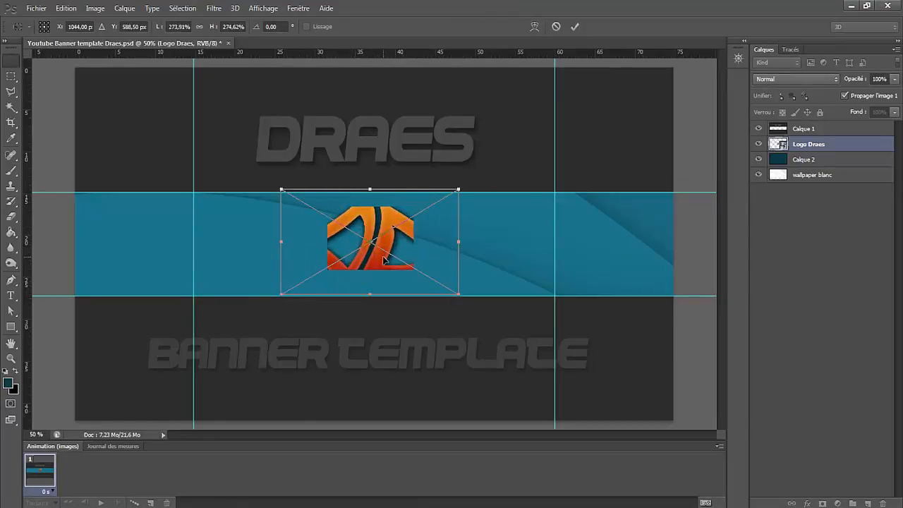
pyautogui.press('Return')
pyautogui.moveTo(373, 235); pyautogui.dragTo(383, 244)
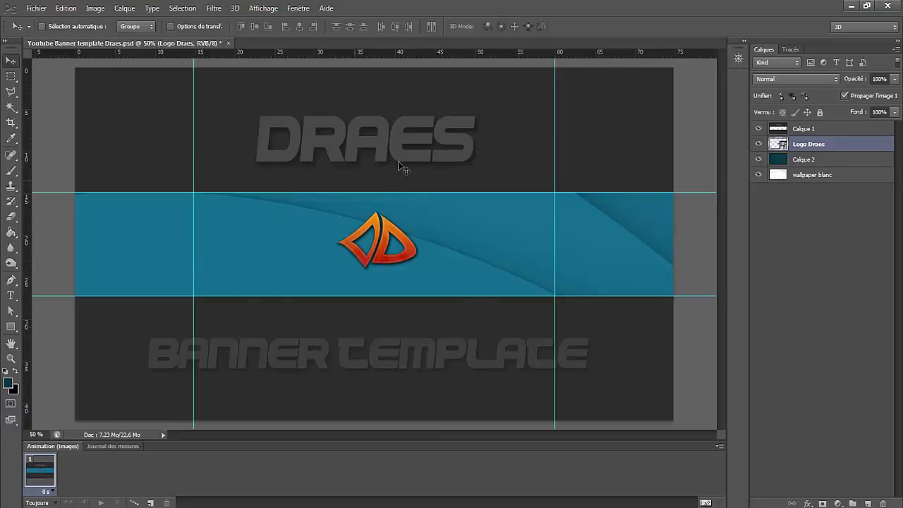
# - Draw a paragraph text box on the strip's left part, beside the logo, and enter "Draes" in it
pyautogui.click(12, 297)
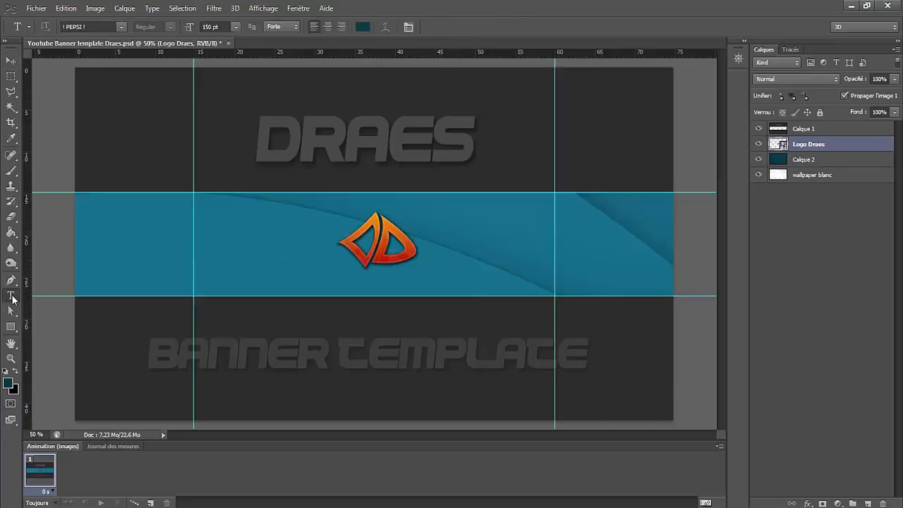
pyautogui.moveTo(85, 204); pyautogui.dragTo(308, 286)
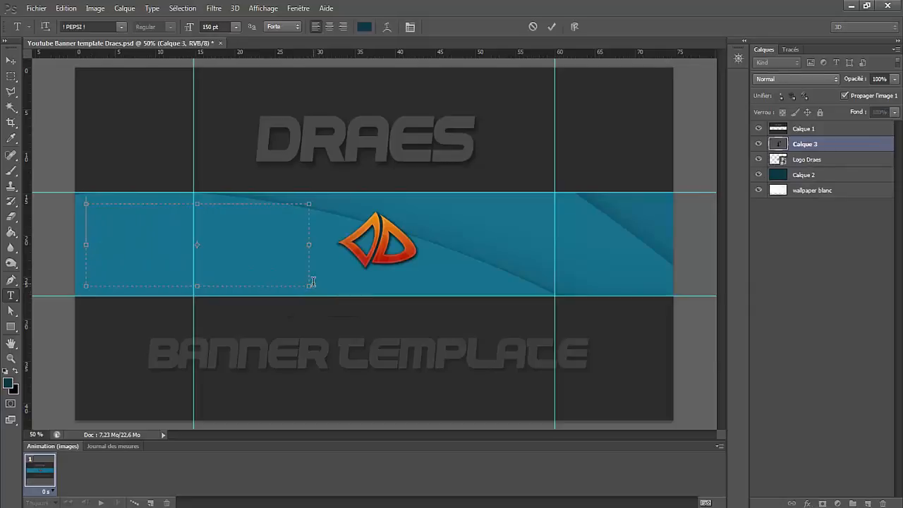
pyautogui.write('DRAES')
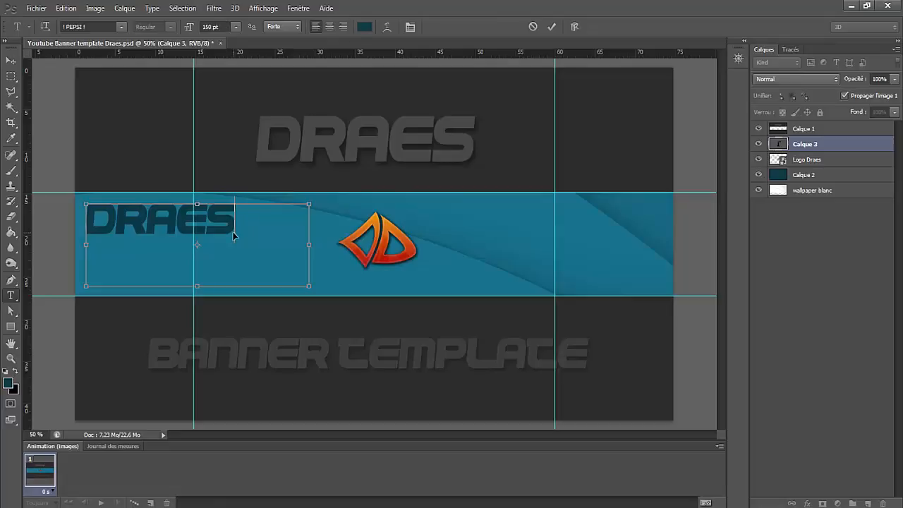
# - Set the font size of the Draes text to 200 pt, after trying 100 pt
pyautogui.doubleClick(137, 227)
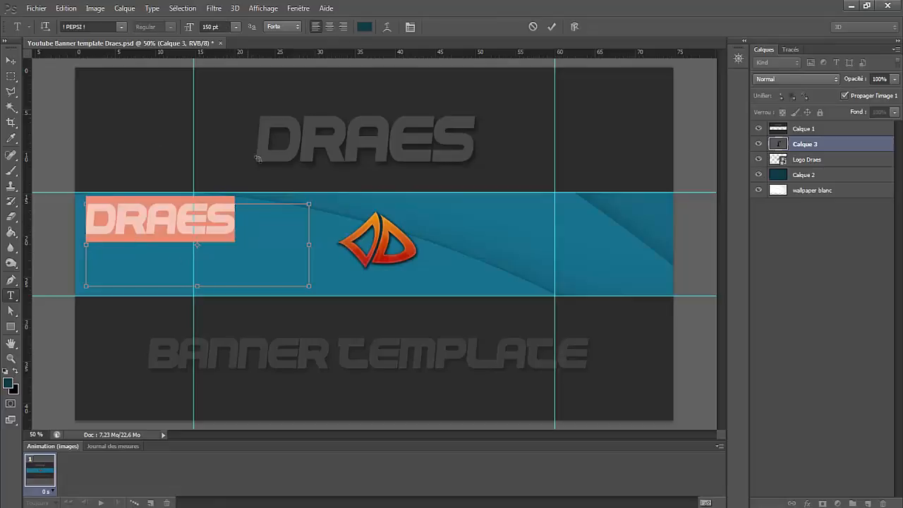
pyautogui.click(236, 26)
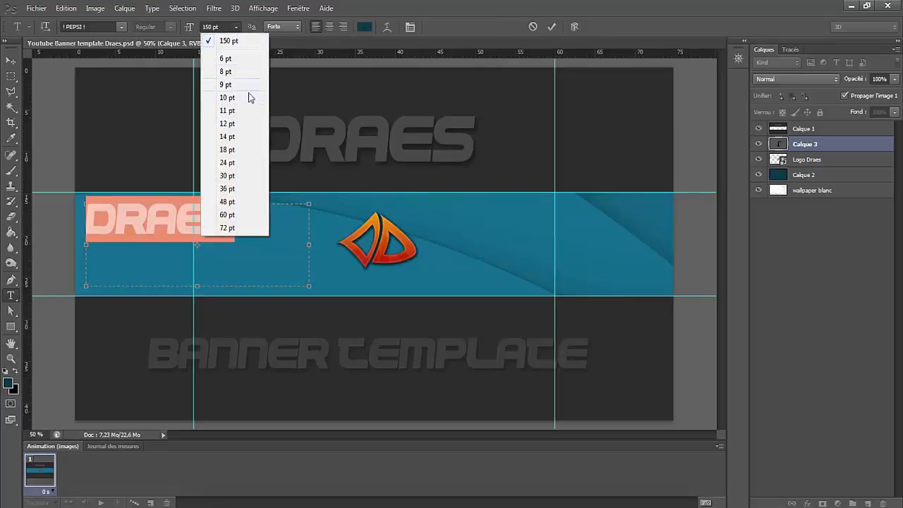
pyautogui.click(233, 28)
pyautogui.moveTo(228, 29); pyautogui.dragTo(172, 31)
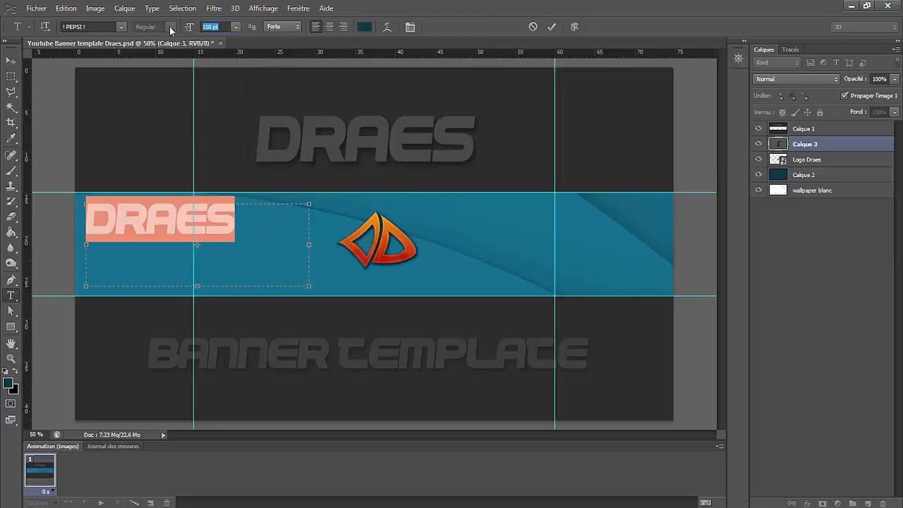
pyautogui.write('100')
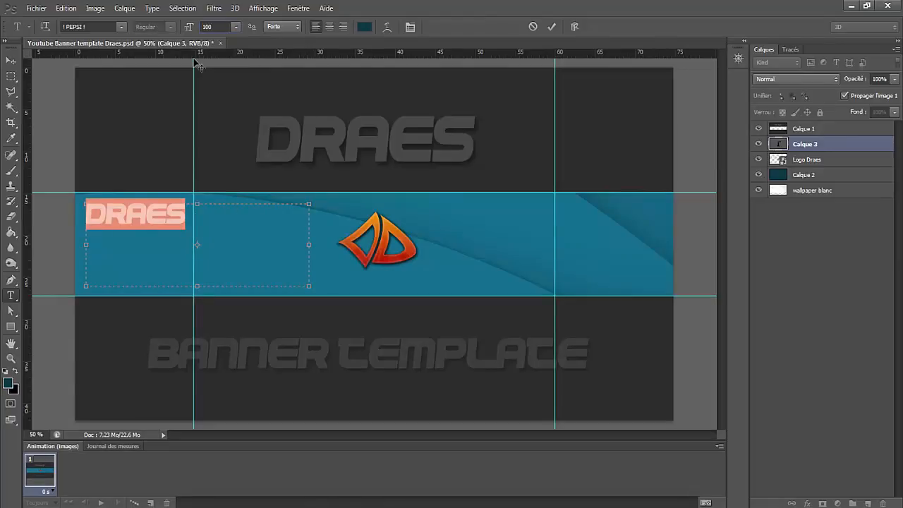
pyautogui.press('BackSpace')
pyautogui.press('BackSpace')
pyautogui.write('200')
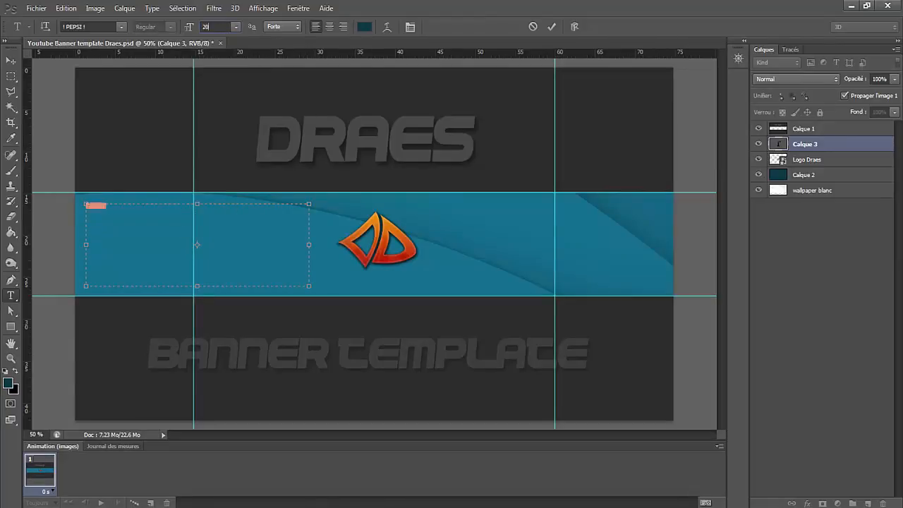
pyautogui.click(11, 59)
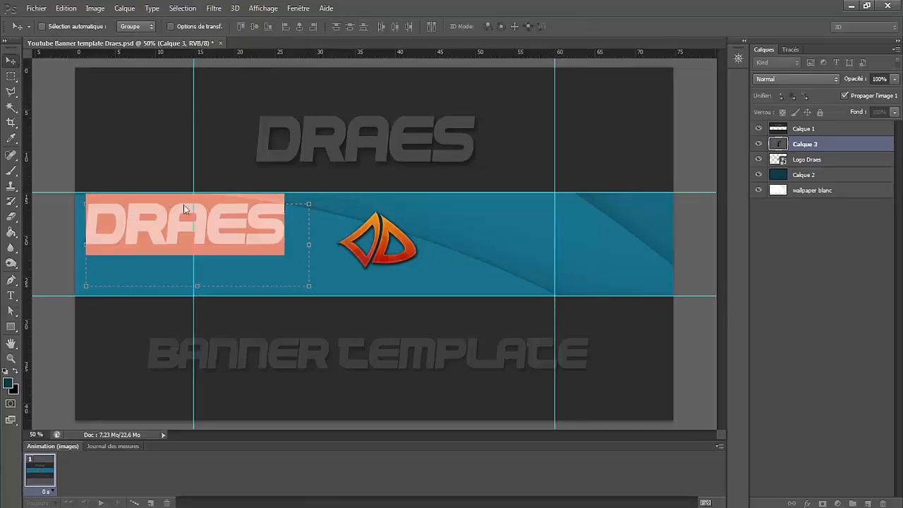
# - Centre the Draes text over the logo and move its layer below the Logo Draes layer
pyautogui.moveTo(162, 235); pyautogui.dragTo(389, 245)
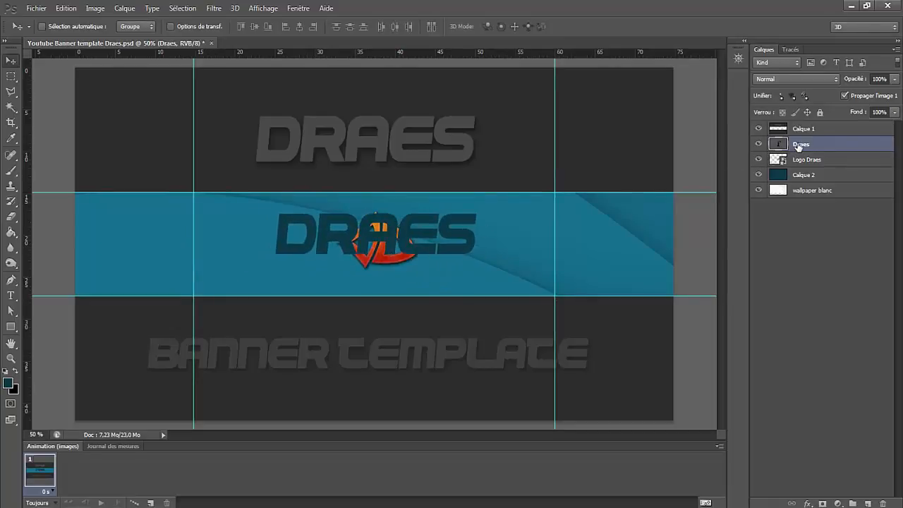
pyautogui.moveTo(798, 146); pyautogui.dragTo(785, 175)
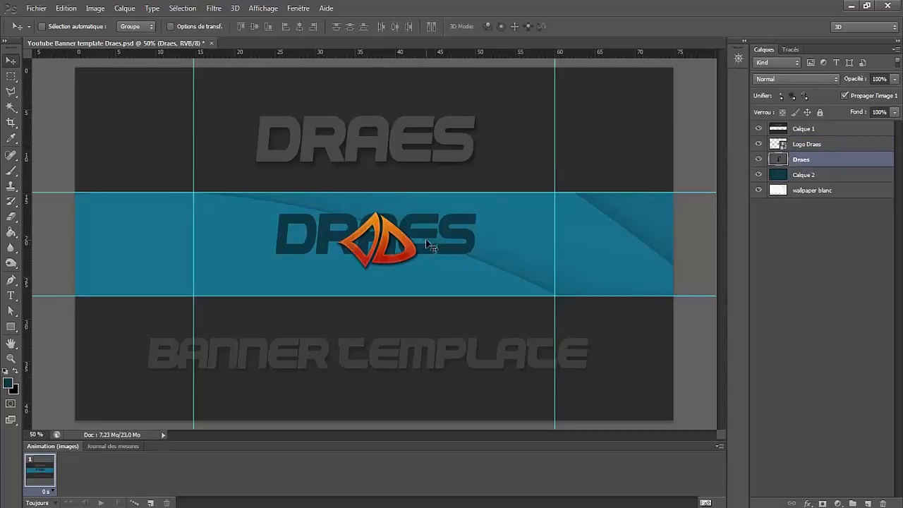
pyautogui.moveTo(427, 244); pyautogui.dragTo(415, 248)
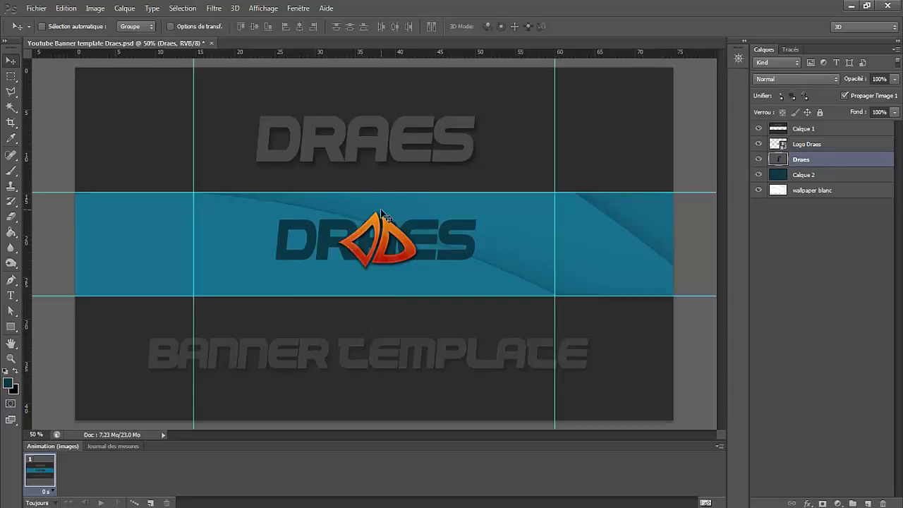
# - Scale the Draes text to about 128% and recentre it behind the logo
pyautogui.hotkey('ctrl', 't')
pyautogui.moveTo(275, 210); pyautogui.dragTo(237, 194)
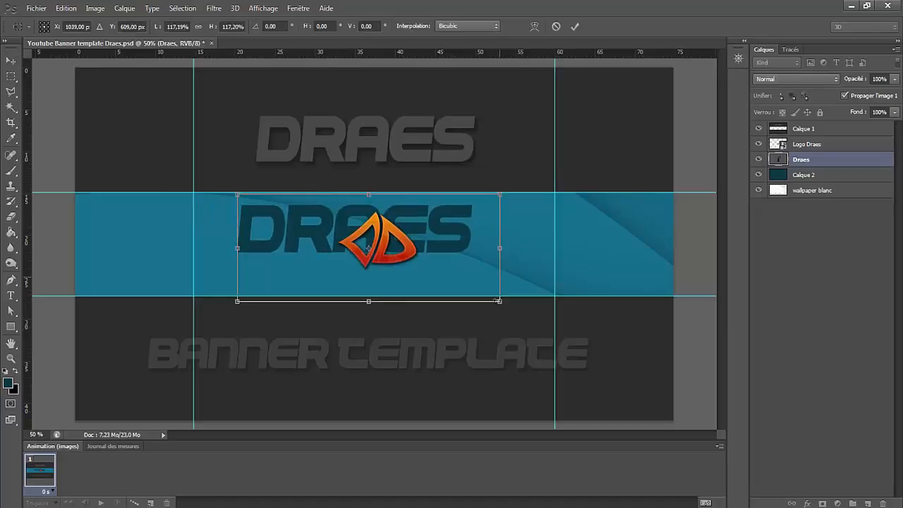
pyautogui.moveTo(500, 302); pyautogui.dragTo(523, 311)
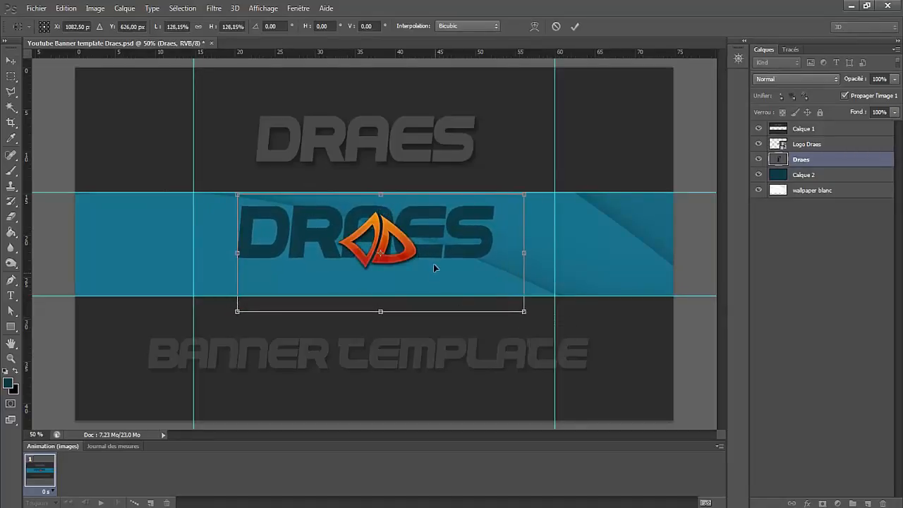
pyautogui.press('Return')
pyautogui.moveTo(416, 237); pyautogui.dragTo(420, 245)
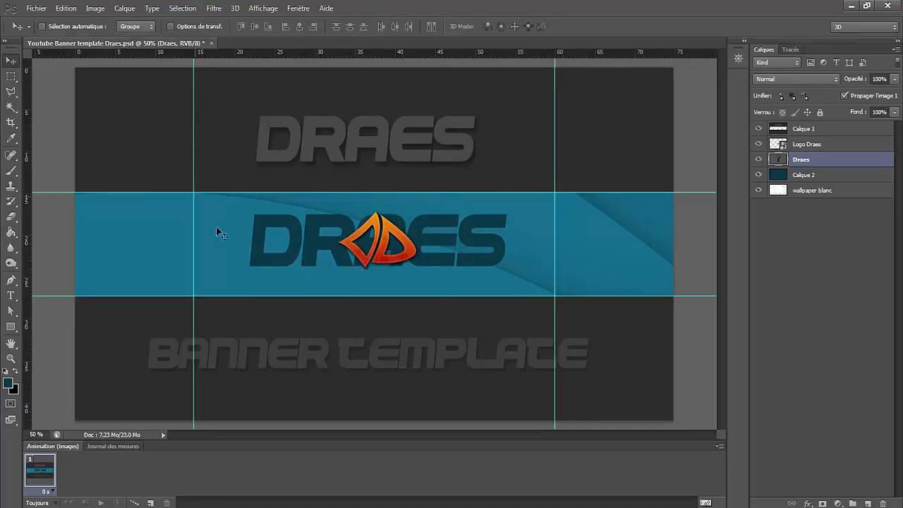
# - Set the Draes text layer's blend mode to Incrustation and its opacity to 53%
pyautogui.moveTo(858, 81); pyautogui.dragTo(845, 82)
pyautogui.click(836, 79)
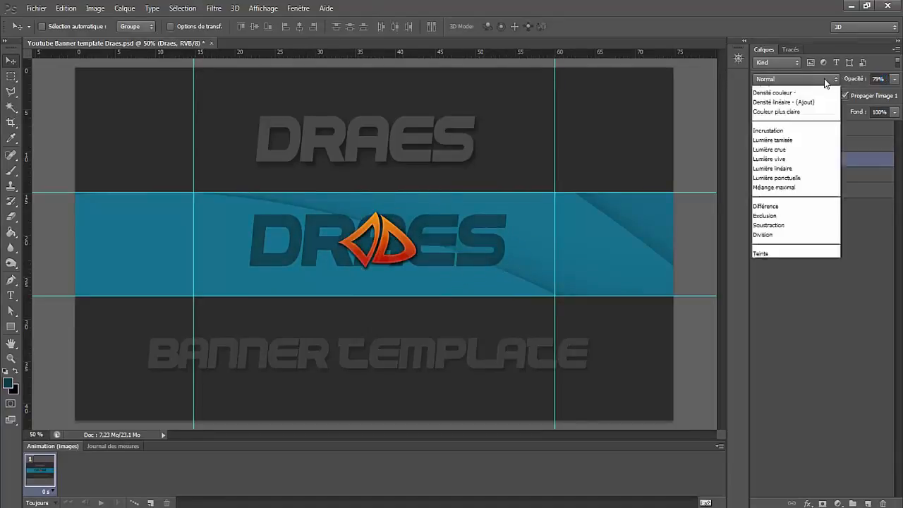
pyautogui.click(778, 234)
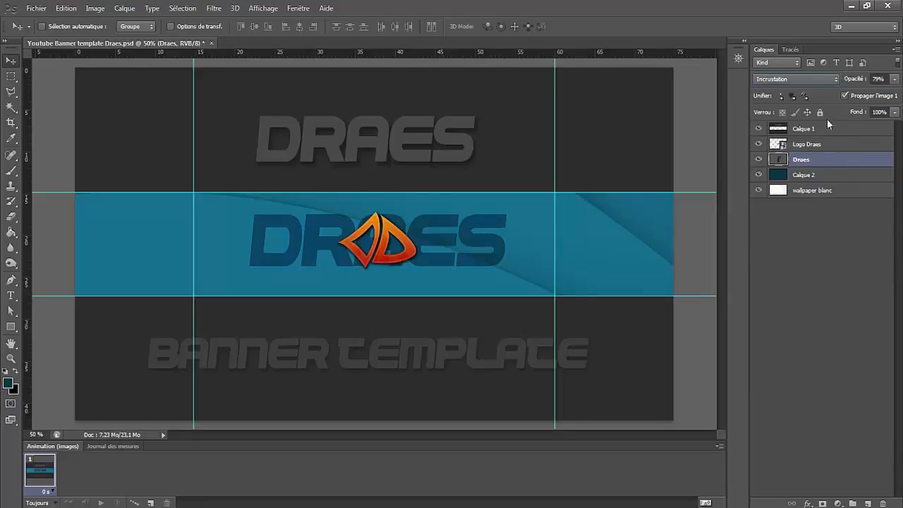
pyautogui.moveTo(853, 82); pyautogui.dragTo(852, 82)
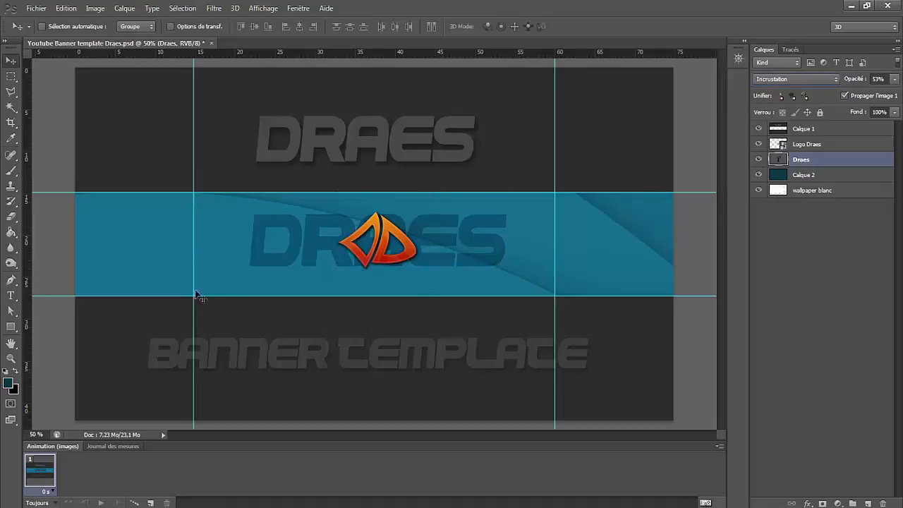
# - Move the Draes text to the left of the logo and scale it down to about 79%
pyautogui.moveTo(459, 254); pyautogui.dragTo(270, 246)
pyautogui.hotkey('ctrl', 't')
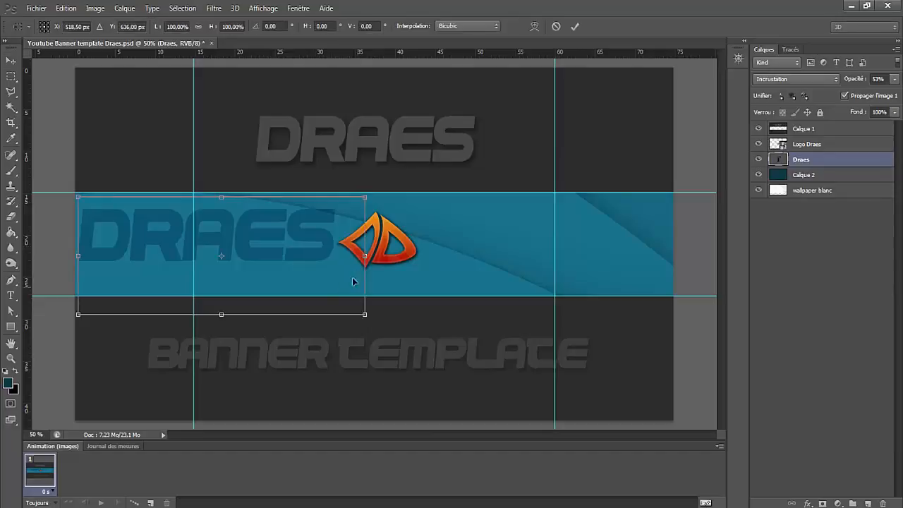
pyautogui.moveTo(349, 308); pyautogui.dragTo(303, 290)
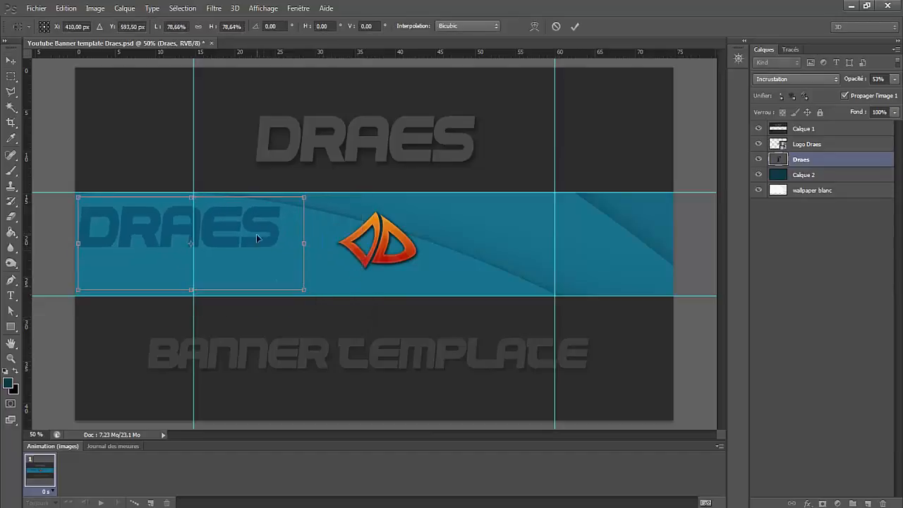
pyautogui.moveTo(256, 234); pyautogui.dragTo(285, 257)
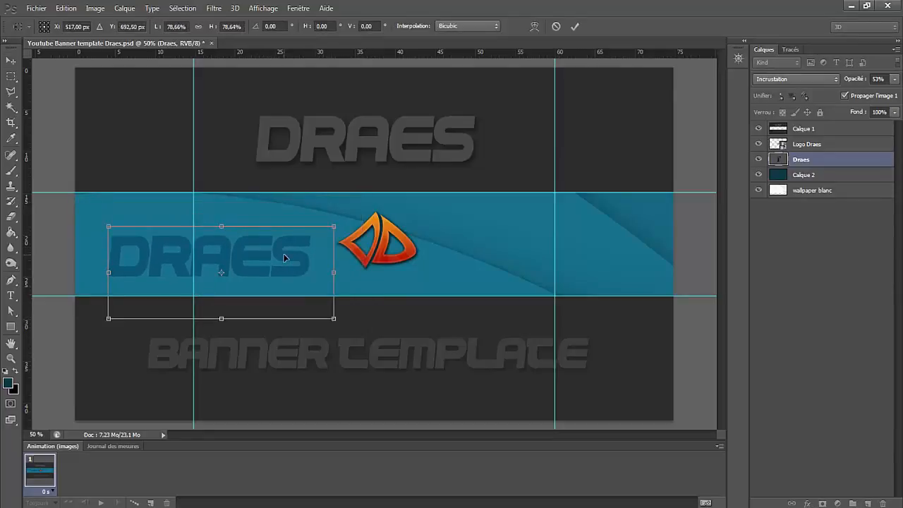
pyautogui.press('Return')
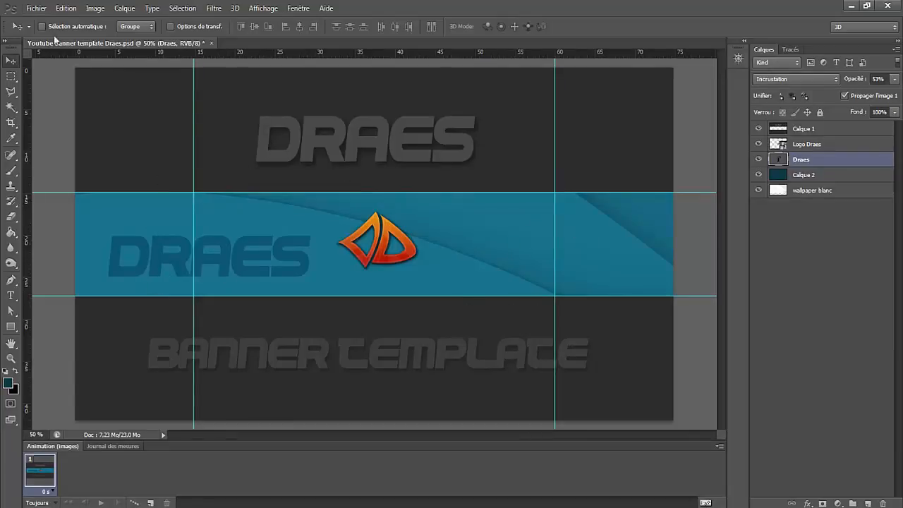
pyautogui.click(39, 9)
pyautogui.click(60, 205)
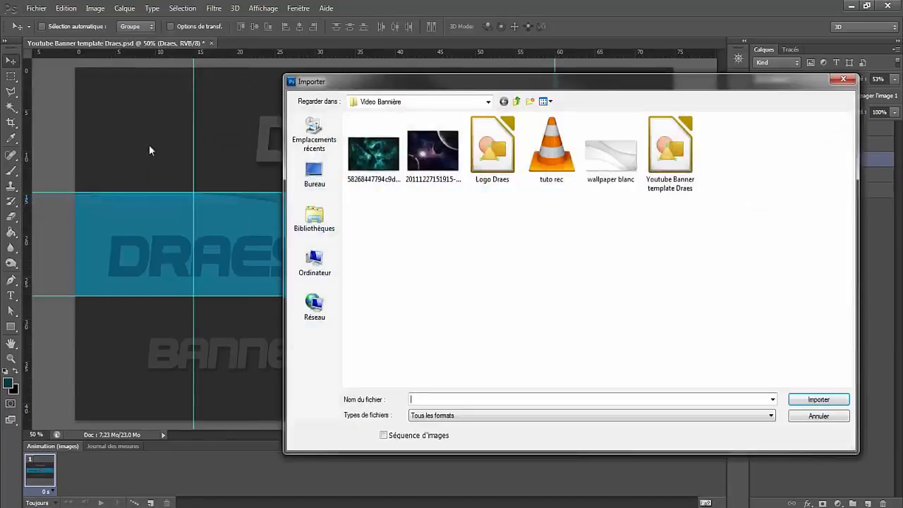
pyautogui.click(422, 170)
pyautogui.click(386, 169)
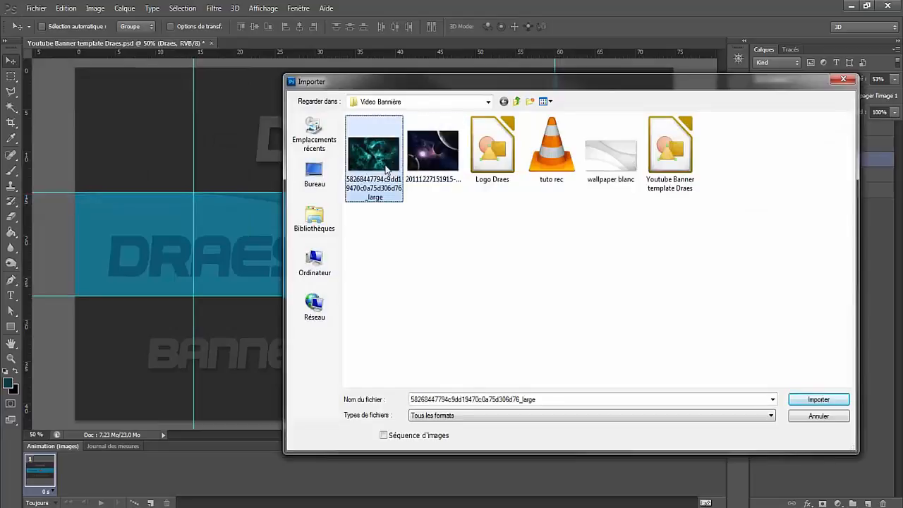
pyautogui.click(380, 167)
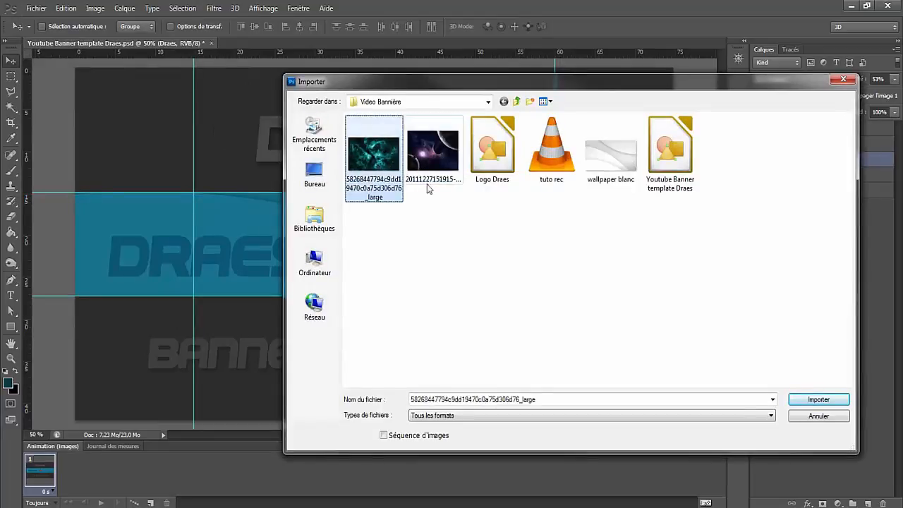
pyautogui.doubleClick(378, 161)
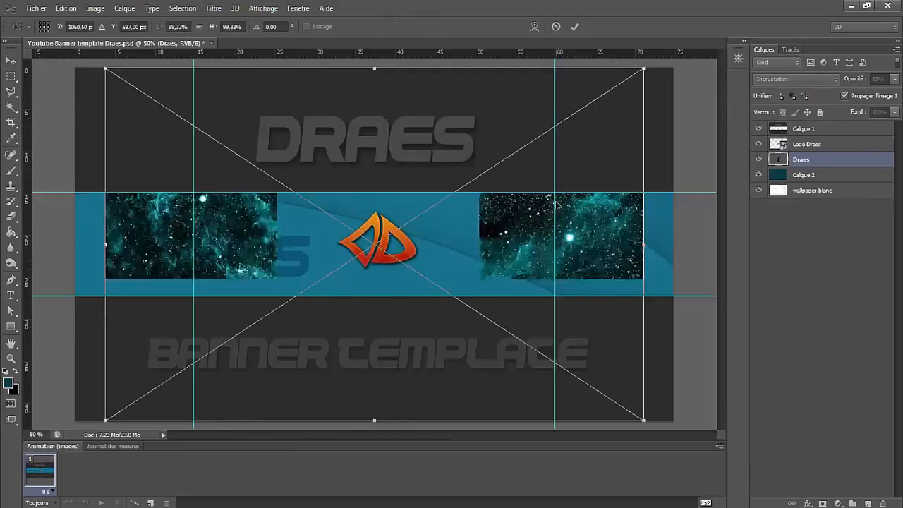
# - Enlarge the placed nebula image to cover the full width of the banner strip and shift it slightly down
pyautogui.moveTo(452, 228); pyautogui.dragTo(422, 207)
pyautogui.moveTo(613, 400); pyautogui.dragTo(672, 442)
pyautogui.press('Return')
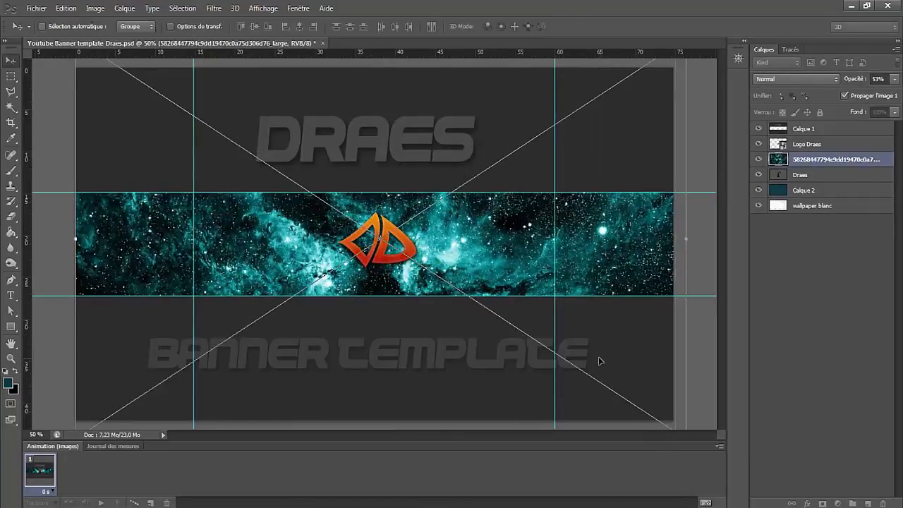
pyautogui.moveTo(439, 233)
pyautogui.mouseDown()
pyautogui.moveTo(449, 243)
pyautogui.moveTo(440, 247)
pyautogui.mouseUp()
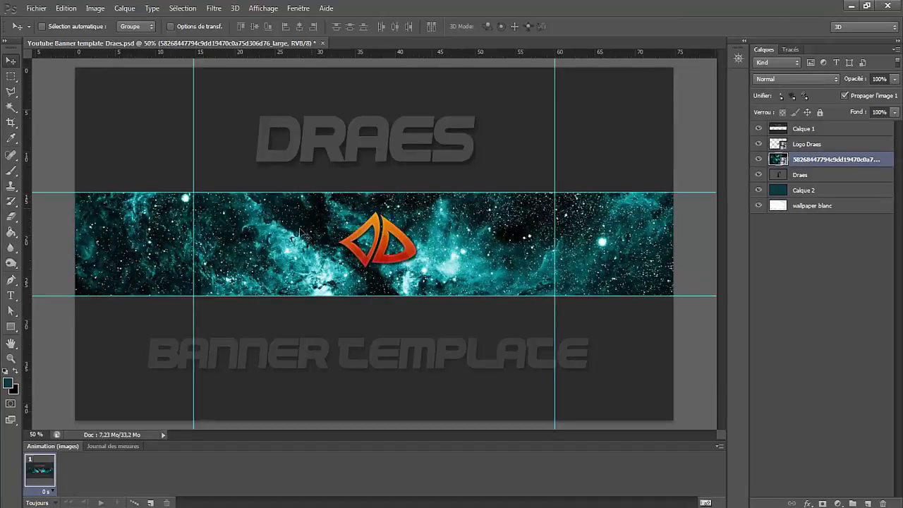
# - Rasterize the nebula layer, set its blend mode to Incrustation and lower its opacity to 27%
pyautogui.rightClick(816, 161)
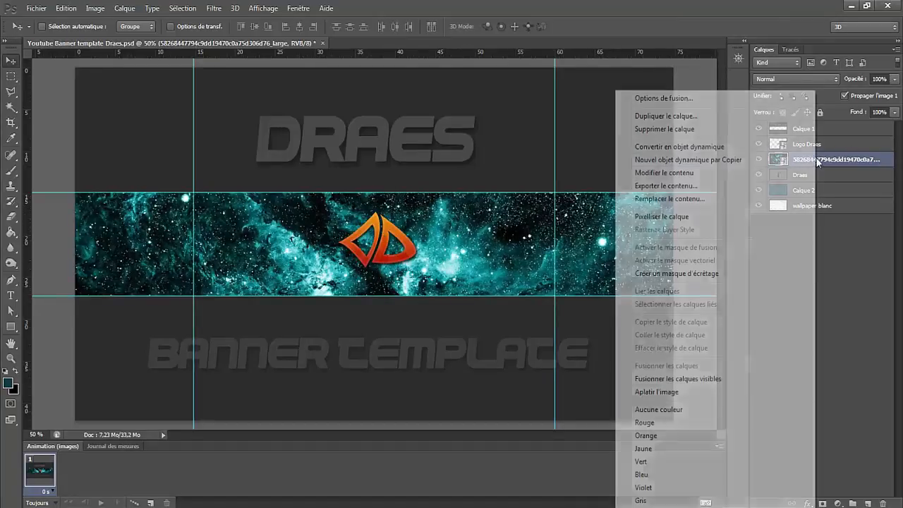
pyautogui.click(655, 216)
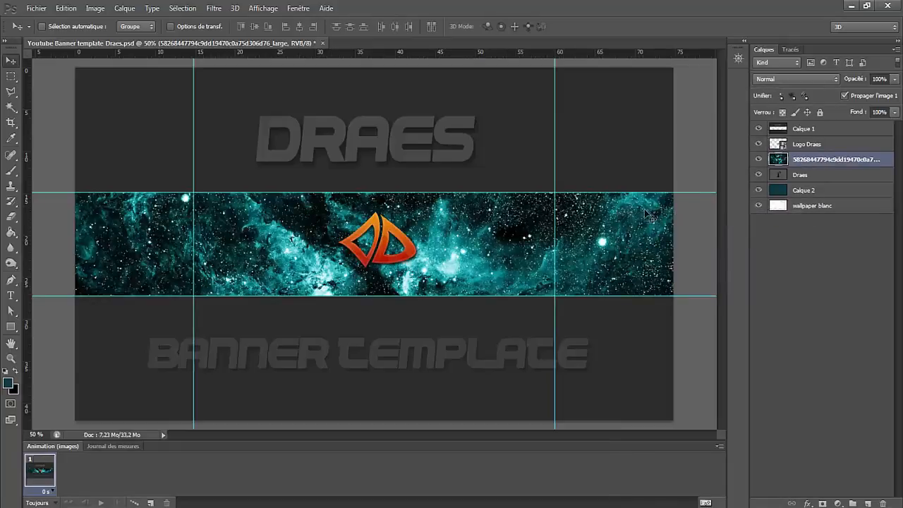
pyautogui.click(796, 78)
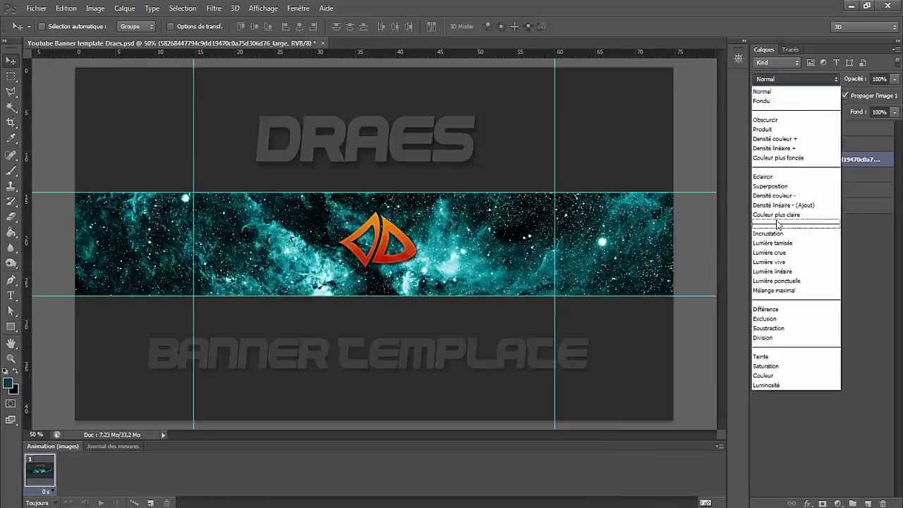
pyautogui.click(775, 230)
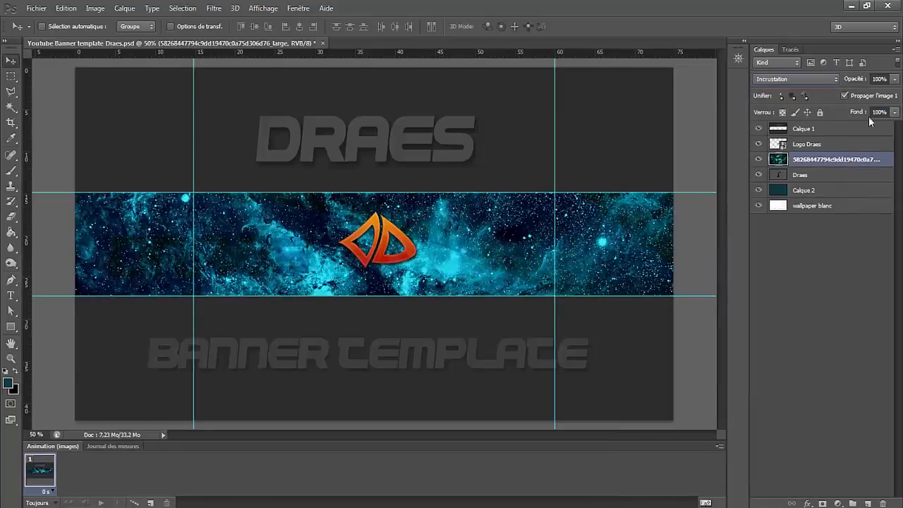
pyautogui.moveTo(858, 79)
pyautogui.mouseDown()
pyautogui.moveTo(838, 81)
pyautogui.moveTo(850, 80)
pyautogui.mouseUp()
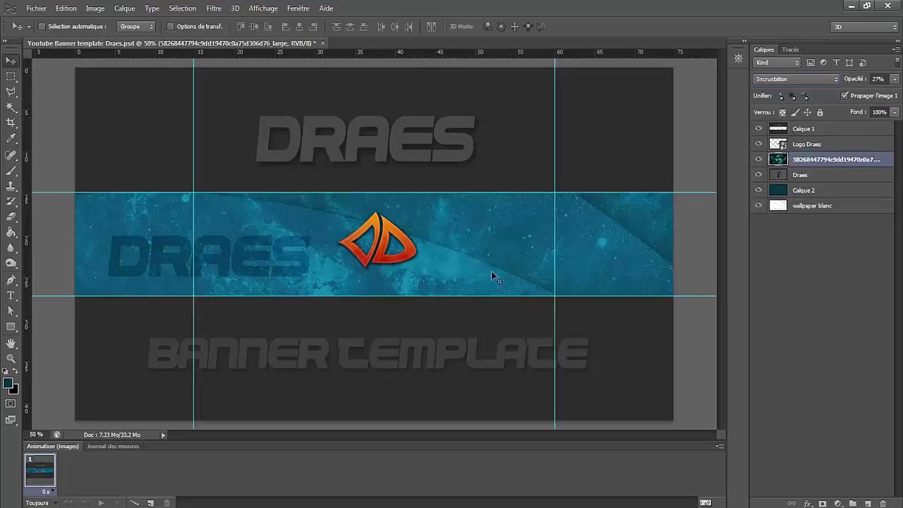
pyautogui.click(809, 174)
pyautogui.moveTo(248, 259); pyautogui.dragTo(416, 274)
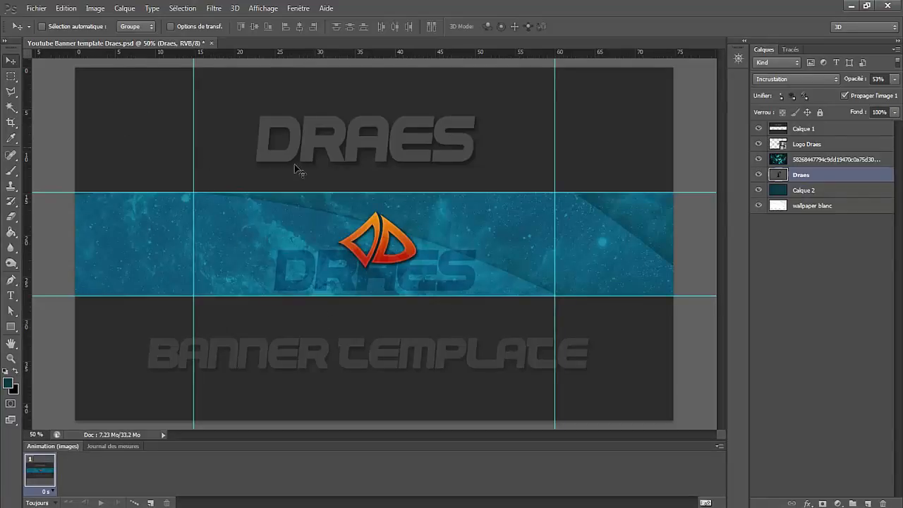
pyautogui.click(34, 8)
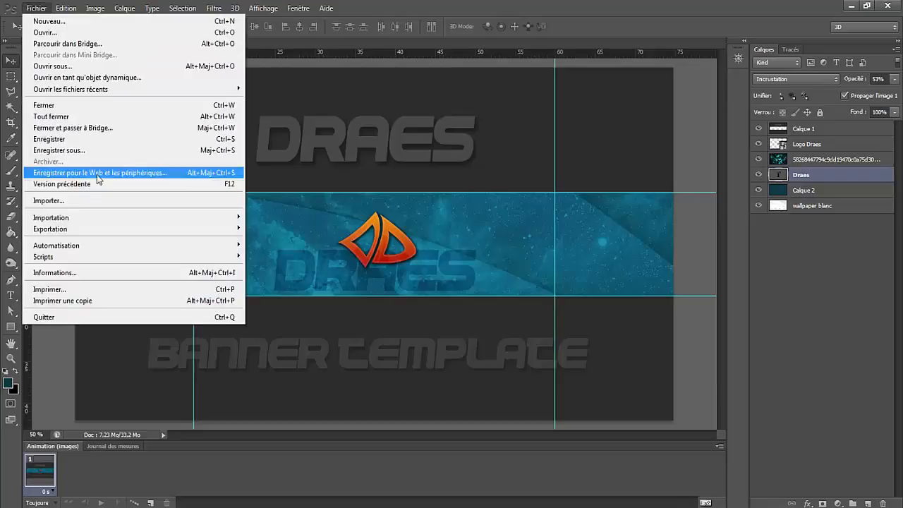
pyautogui.click(49, 200)
pyautogui.doubleClick(432, 148)
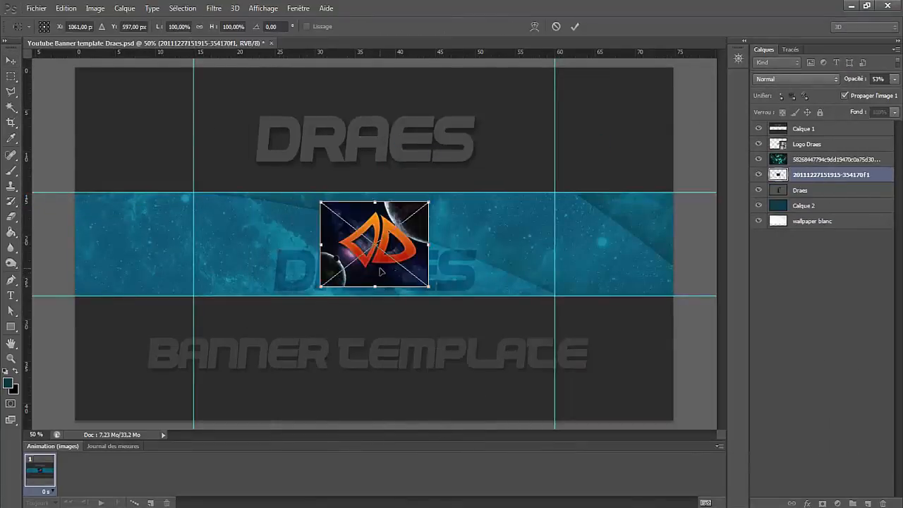
# - Reposition and stretch the placed planet image until it covers the whole banner strip
pyautogui.moveTo(389, 269); pyautogui.dragTo(182, 169)
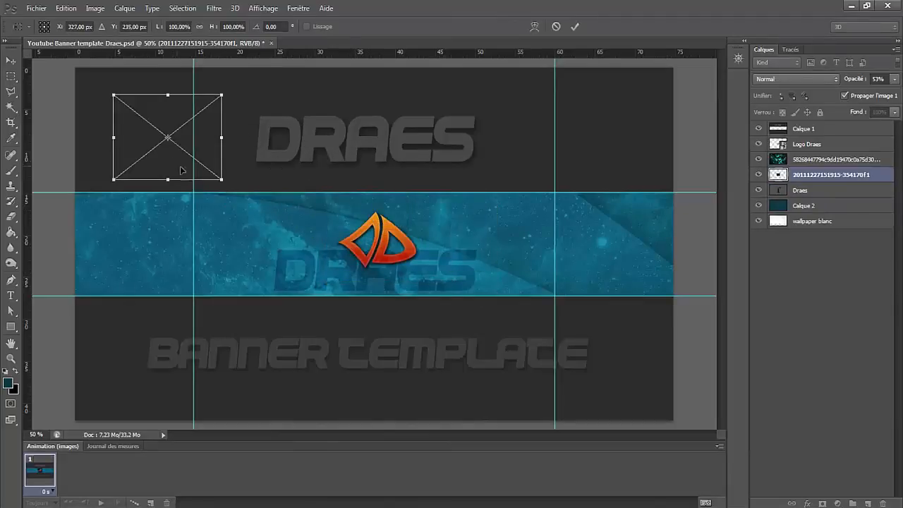
pyautogui.moveTo(237, 191); pyautogui.dragTo(701, 419)
pyautogui.moveTo(400, 346); pyautogui.dragTo(348, 313)
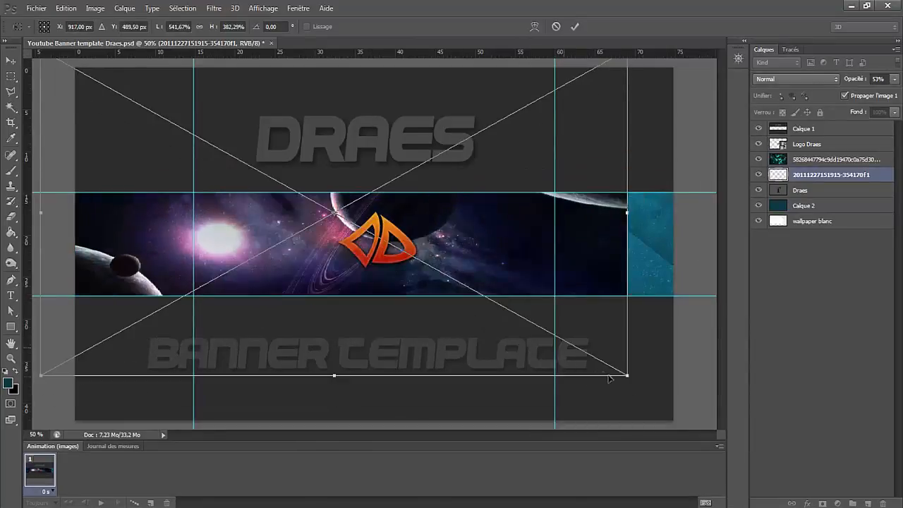
pyautogui.moveTo(627, 375); pyautogui.dragTo(709, 439)
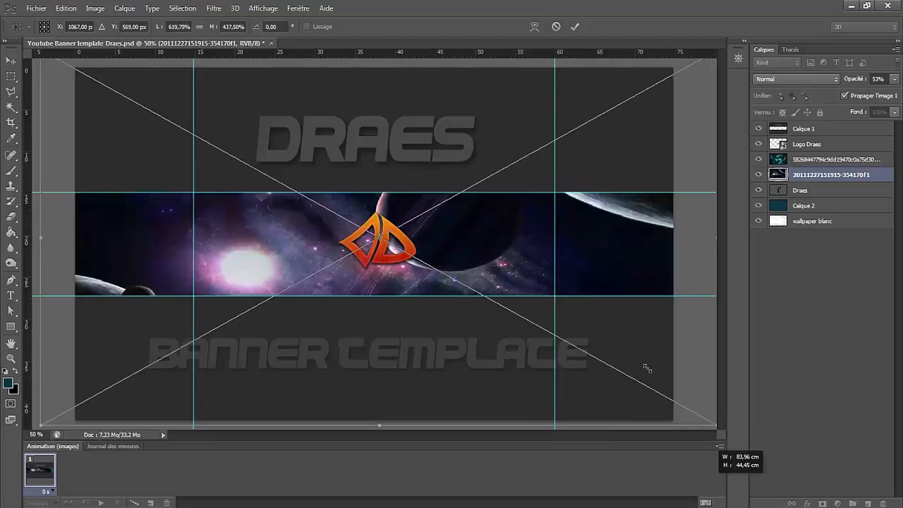
pyautogui.press('Return')
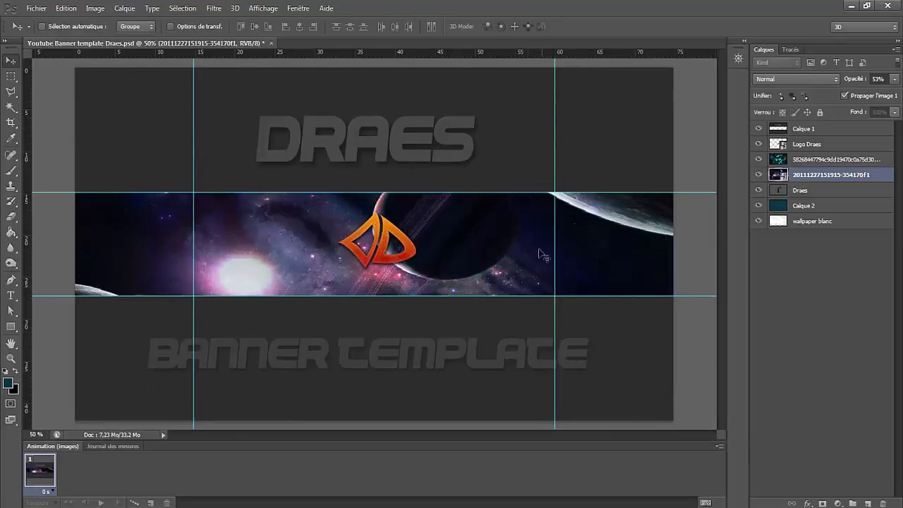
# - Rasterize the planet image layer, set its blend mode to Incrustation and lower its opacity to 64%
pyautogui.rightClick(813, 181)
pyautogui.click(655, 216)
pyautogui.click(799, 80)
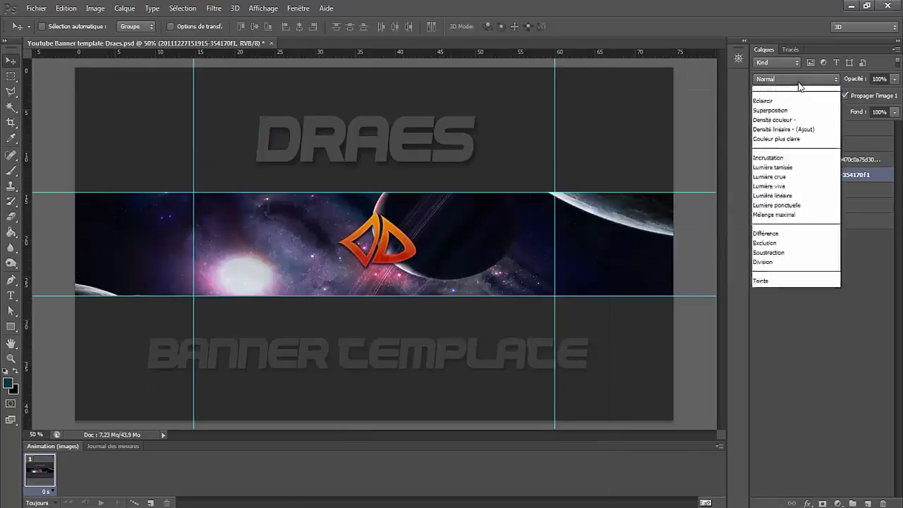
pyautogui.click(773, 237)
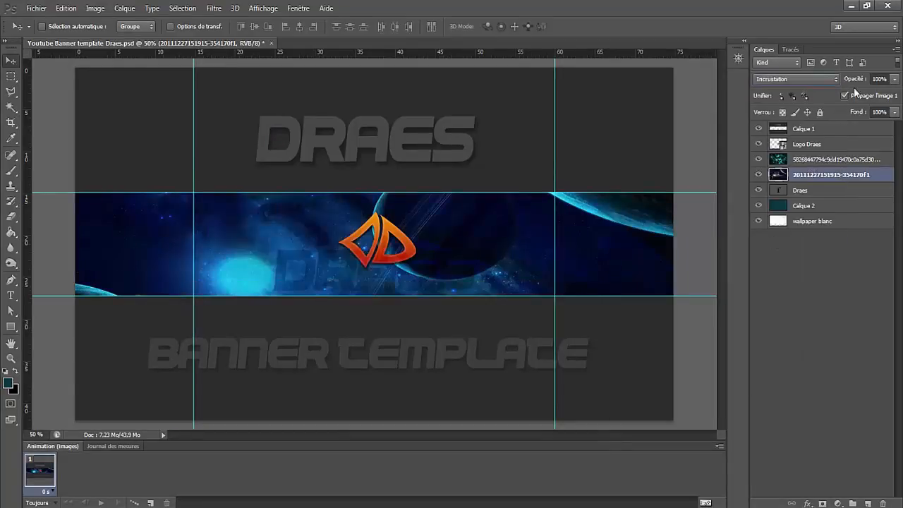
pyautogui.moveTo(859, 81)
pyautogui.mouseDown()
pyautogui.moveTo(841, 84)
pyautogui.moveTo(859, 82)
pyautogui.mouseUp()
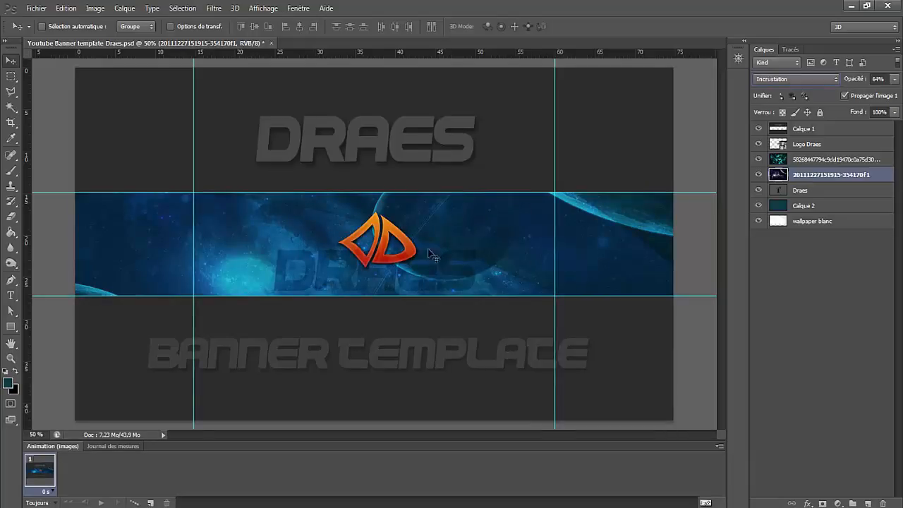
# - Rasterize the Logo Draes layer and add a drop shadow with 16 px distance, 2% spread and 32 px size
pyautogui.rightClick(802, 146)
pyautogui.click(637, 217)
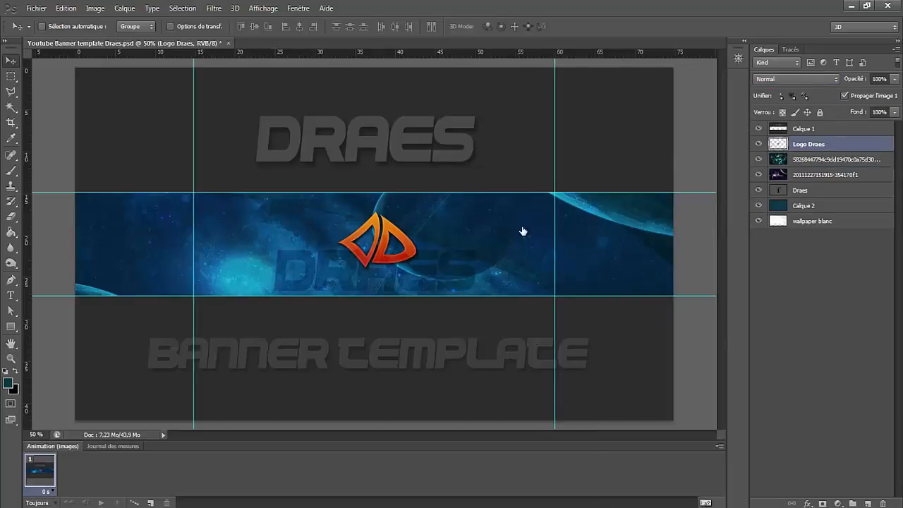
pyautogui.press('h')
pyautogui.doubleClick(778, 147)
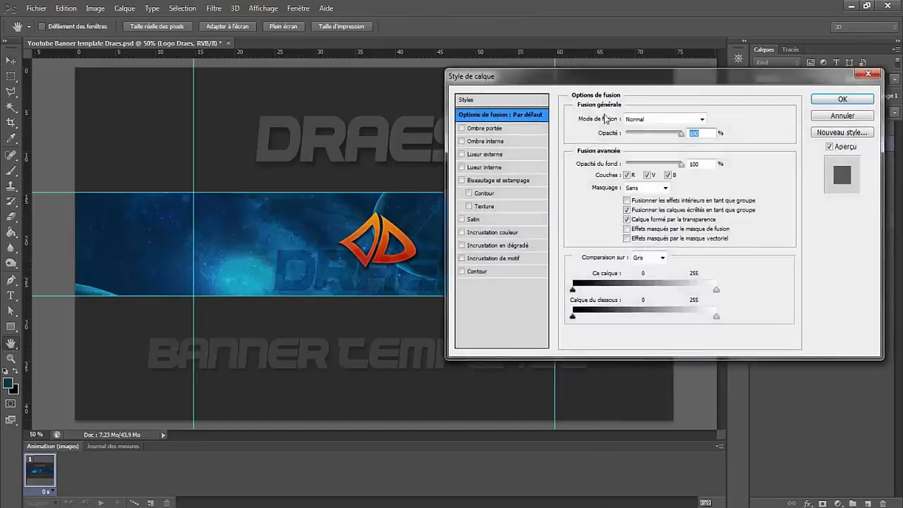
pyautogui.click(485, 129)
pyautogui.moveTo(642, 172); pyautogui.dragTo(634, 173)
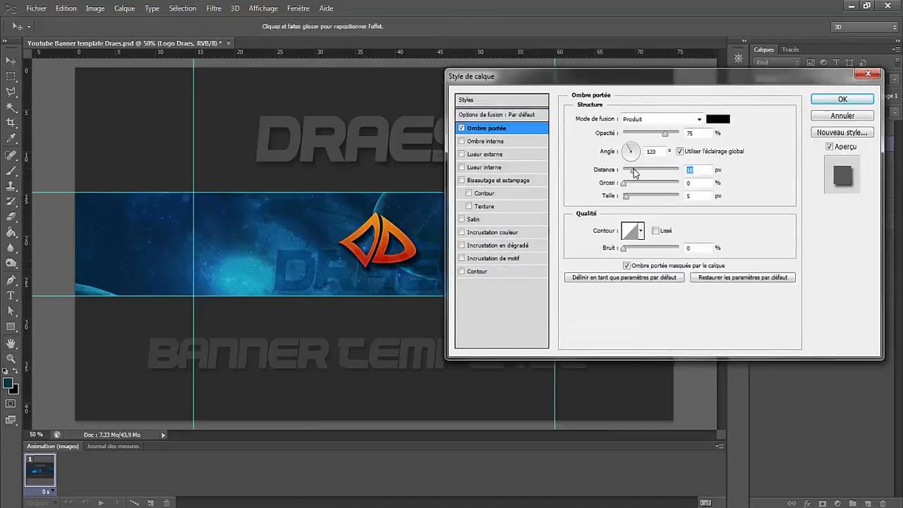
pyautogui.click(634, 199)
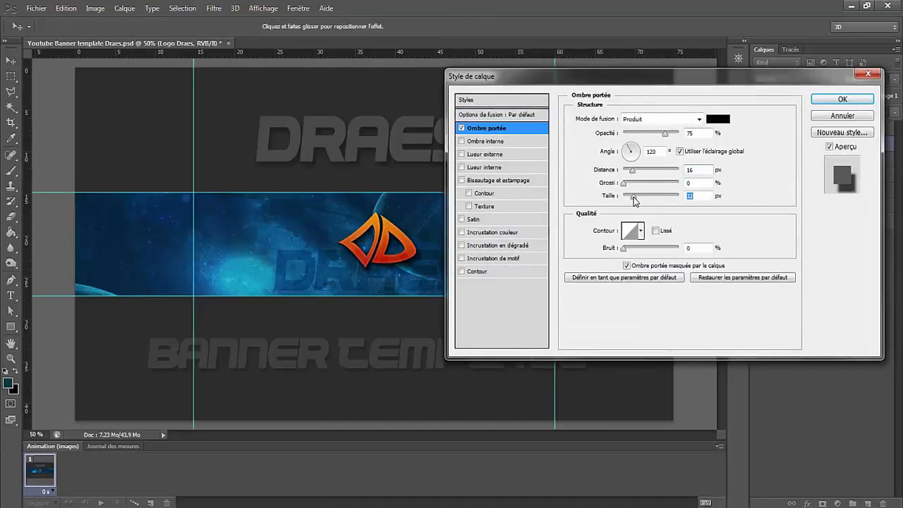
pyautogui.click(627, 182)
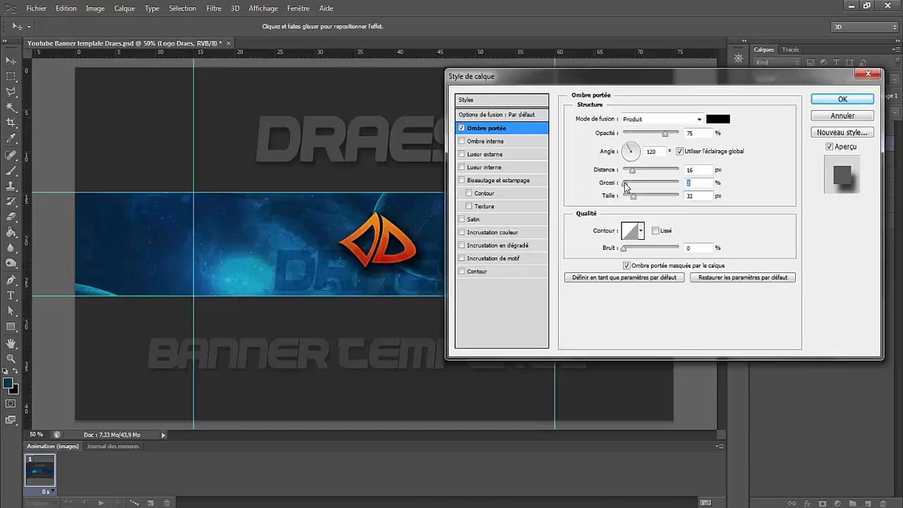
pyautogui.write('2')
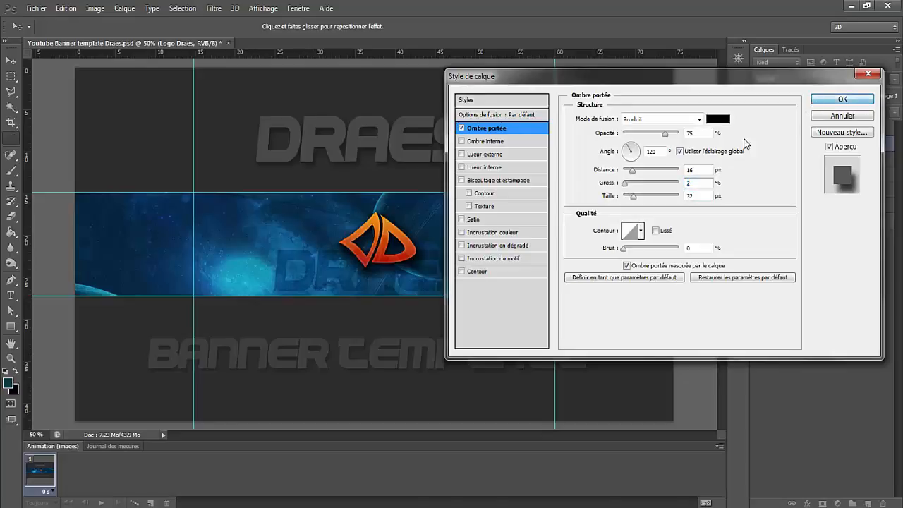
pyautogui.press('Return')
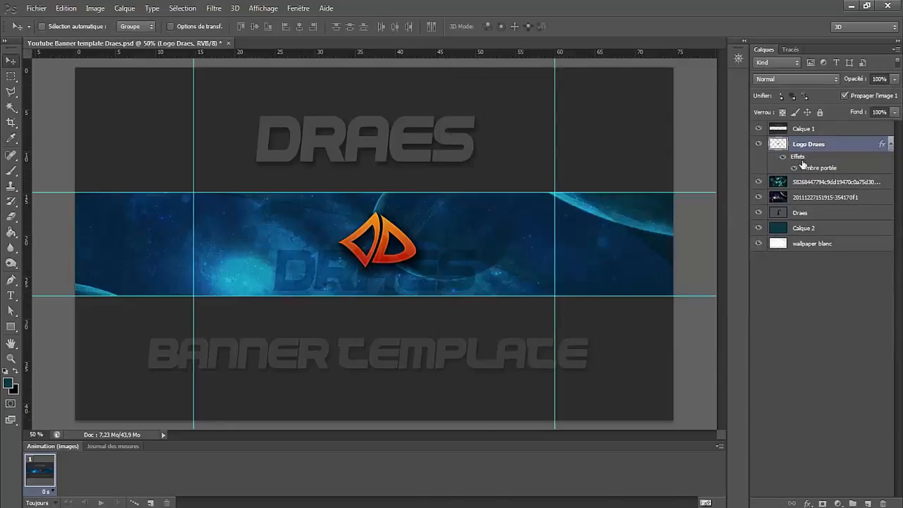
# - Rasterize the Draes text layer and add a drop shadow with adjusted distance and spread
pyautogui.rightClick(788, 212)
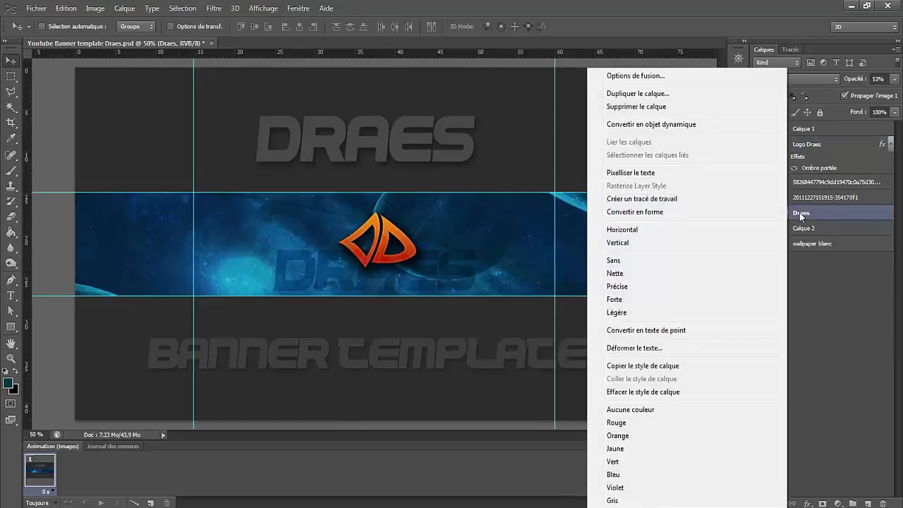
pyautogui.click(803, 214)
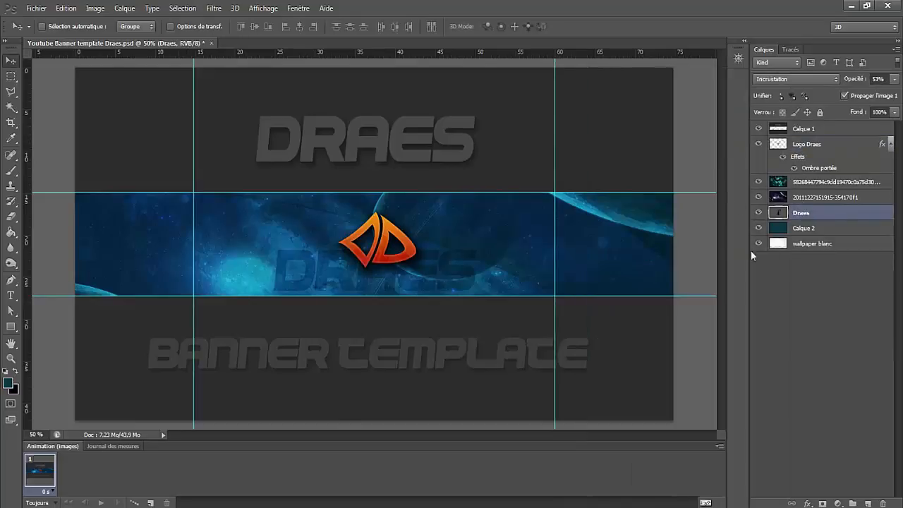
pyautogui.rightClick(799, 214)
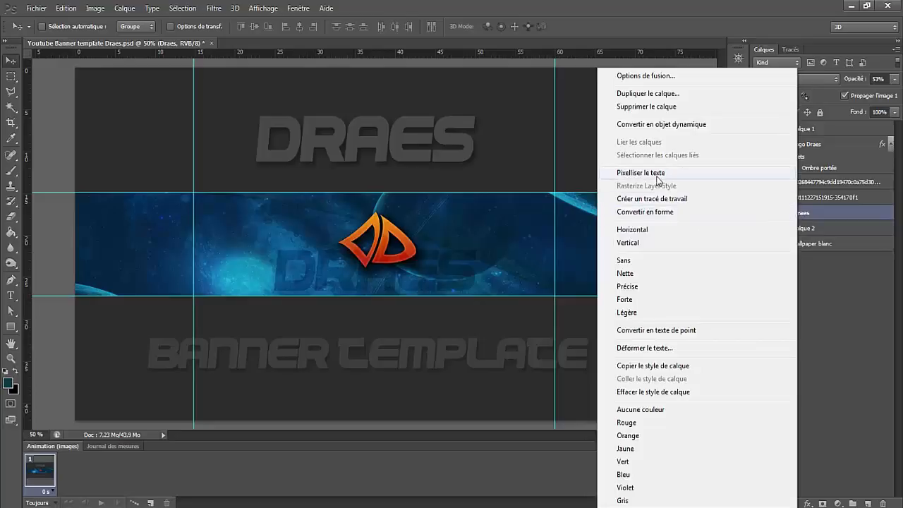
pyautogui.click(735, 179)
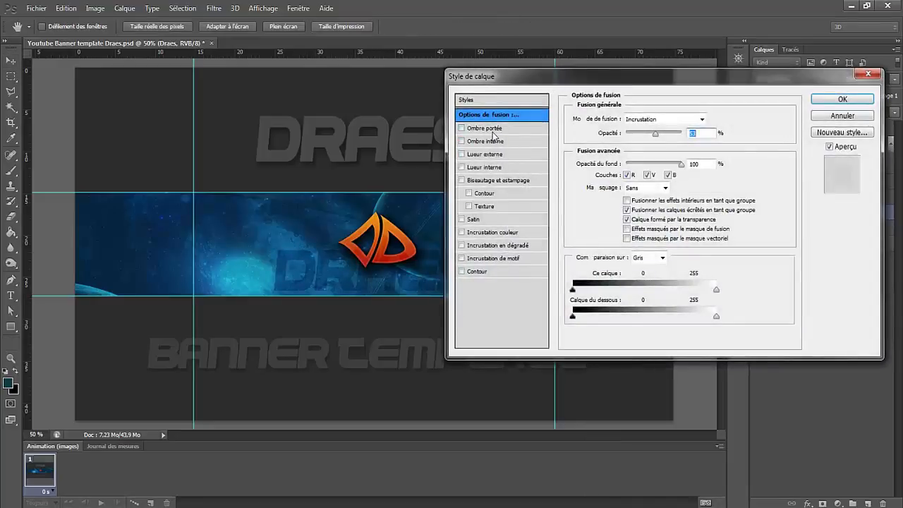
pyautogui.click(492, 130)
pyautogui.moveTo(630, 171); pyautogui.dragTo(626, 185)
pyautogui.click(828, 101)
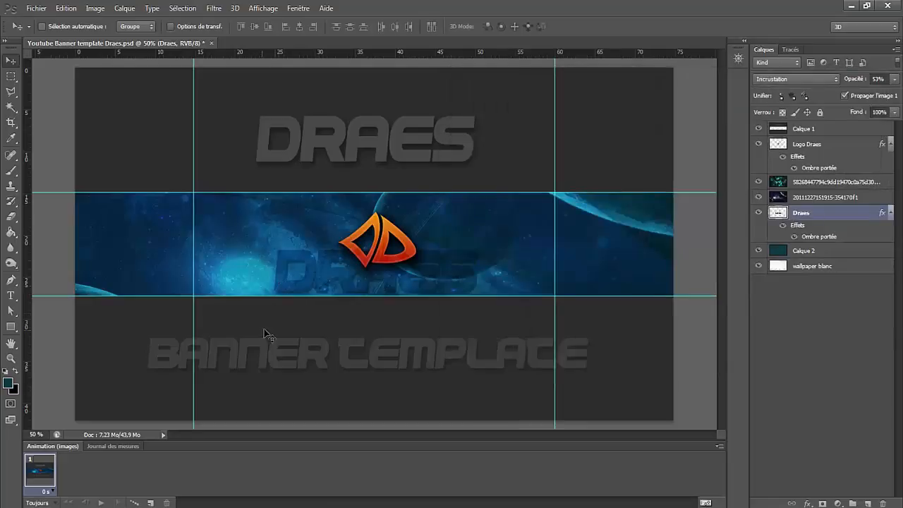
# - Move the Draes text to the lower-left part of the banner strip and scale it down
pyautogui.moveTo(376, 264); pyautogui.dragTo(198, 273)
pyautogui.hotkey('ctrl', 't')
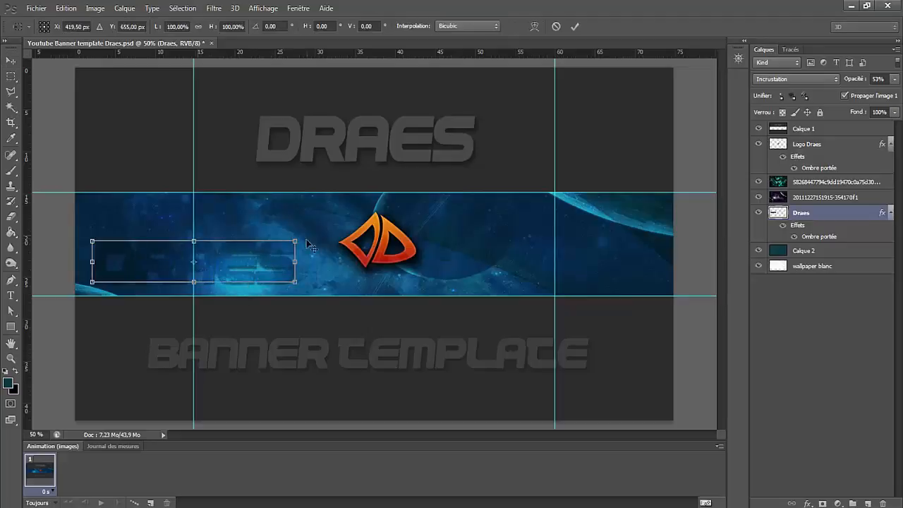
pyautogui.moveTo(297, 236); pyautogui.dragTo(229, 270)
pyautogui.press('Return')
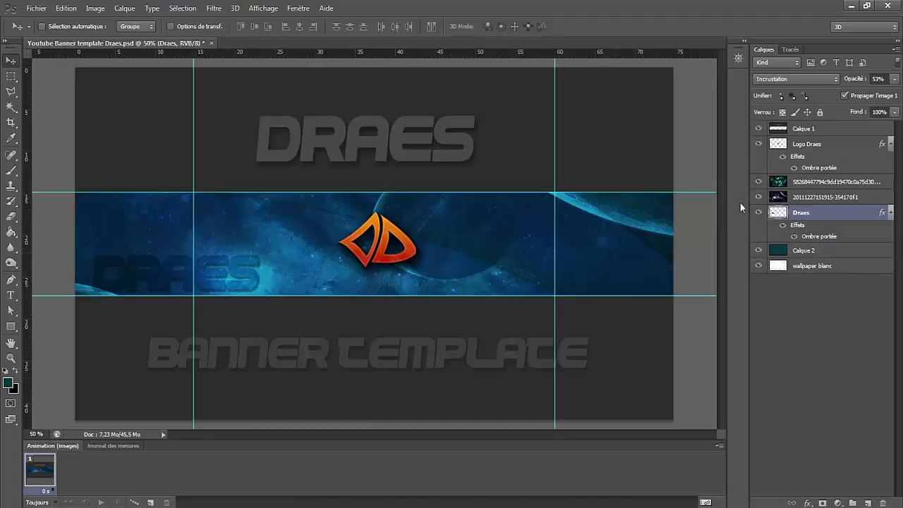
# - Move the Logo Draes layer slightly down to centre the logo vertically within the banner strip
pyautogui.click(792, 145)
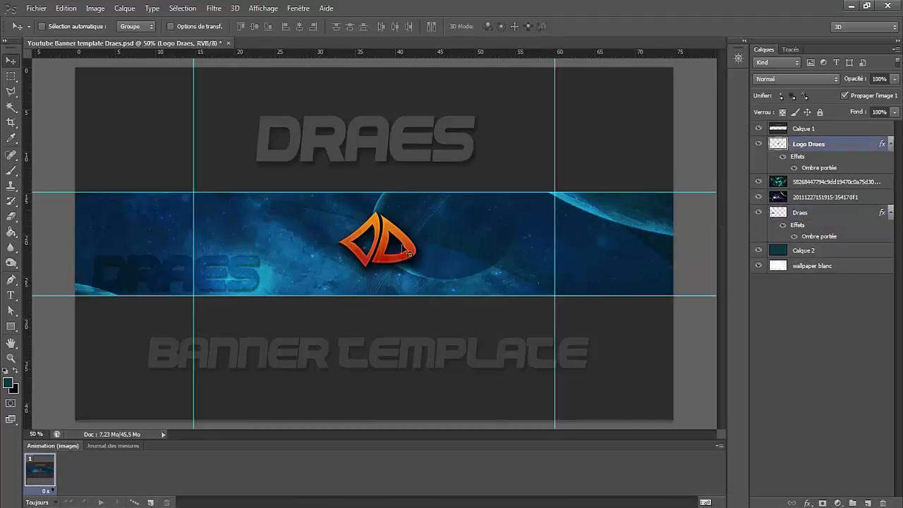
pyautogui.moveTo(387, 254); pyautogui.dragTo(384, 258)
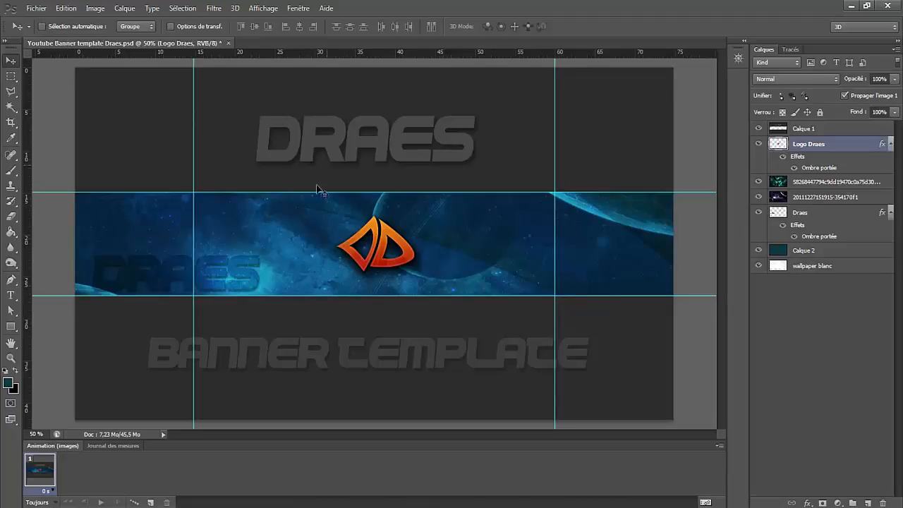
# - Export the banner for the web with the PNG-24 preset as Youtube-Banner-template-Draes.png in the Video Bannière folder
pyautogui.click(36, 8)
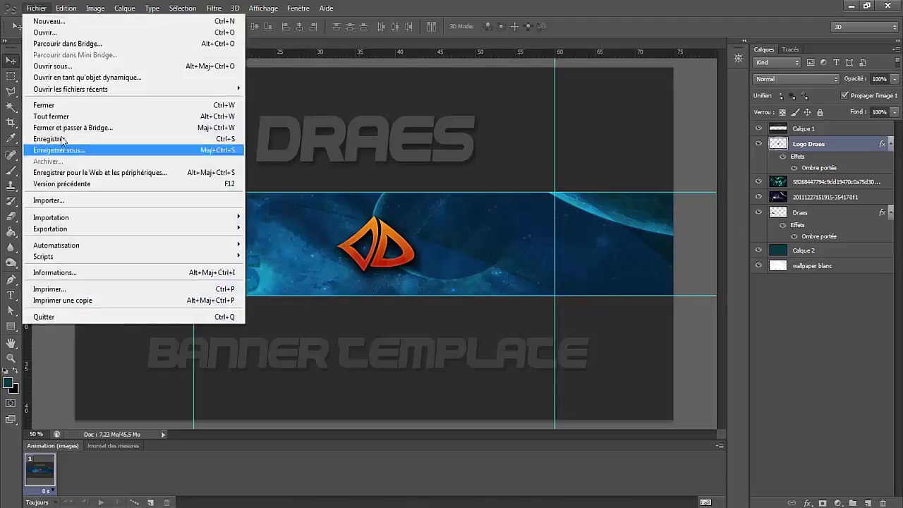
pyautogui.click(184, 175)
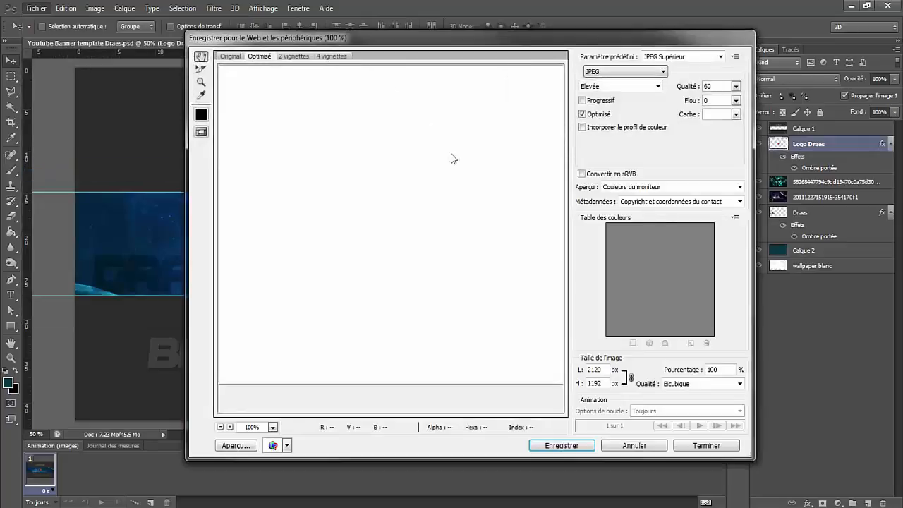
pyautogui.click(720, 56)
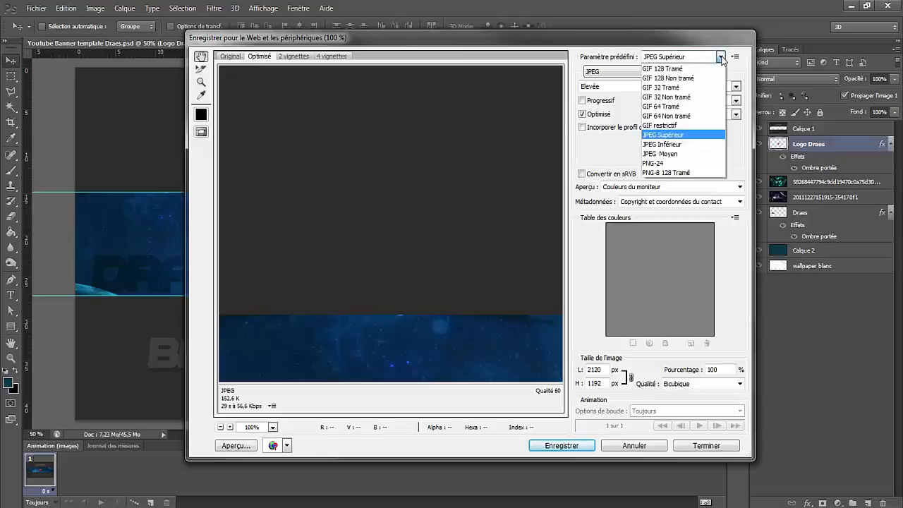
pyautogui.click(680, 163)
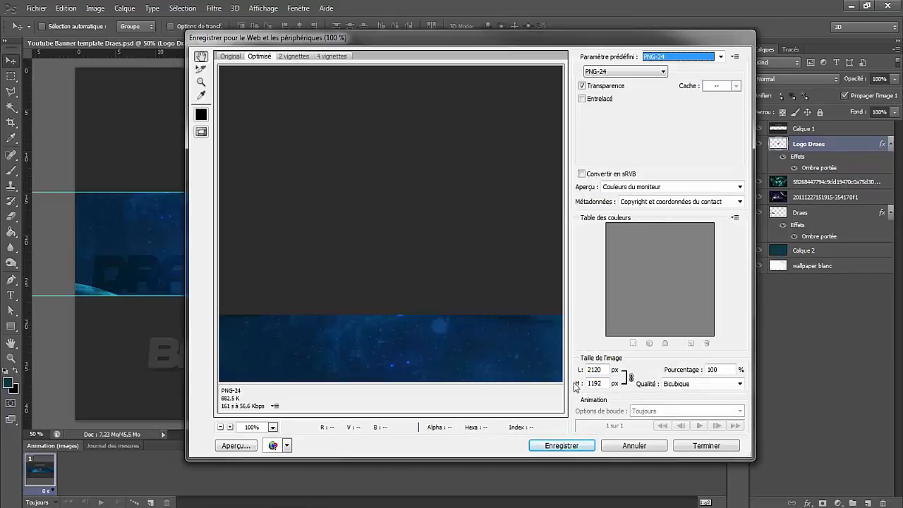
pyautogui.click(574, 446)
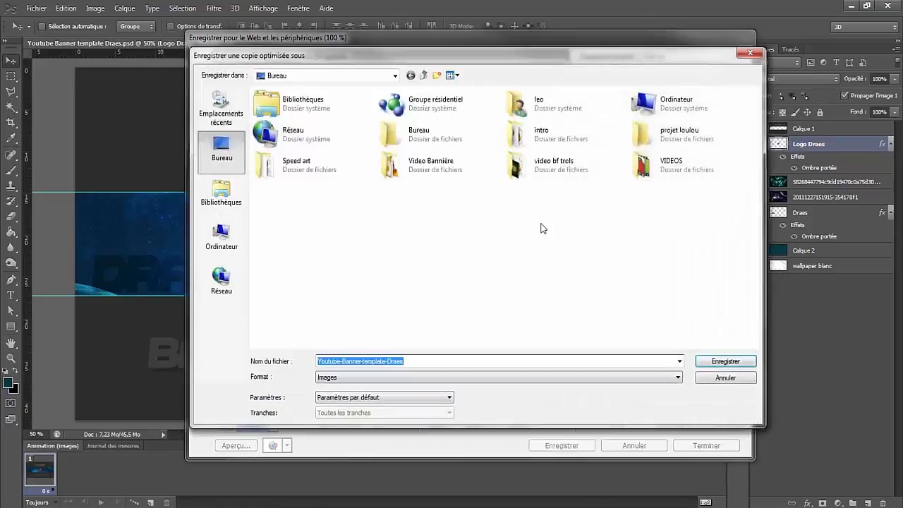
pyautogui.doubleClick(427, 165)
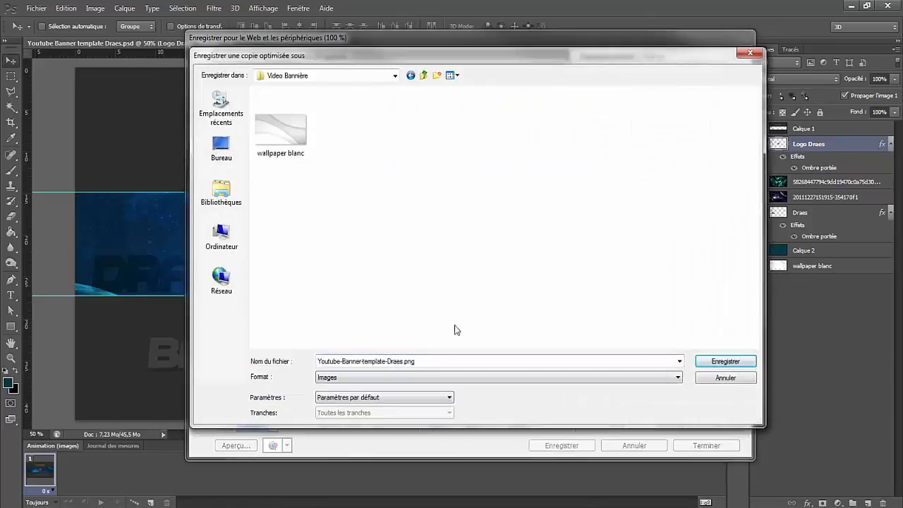
pyautogui.click(403, 378)
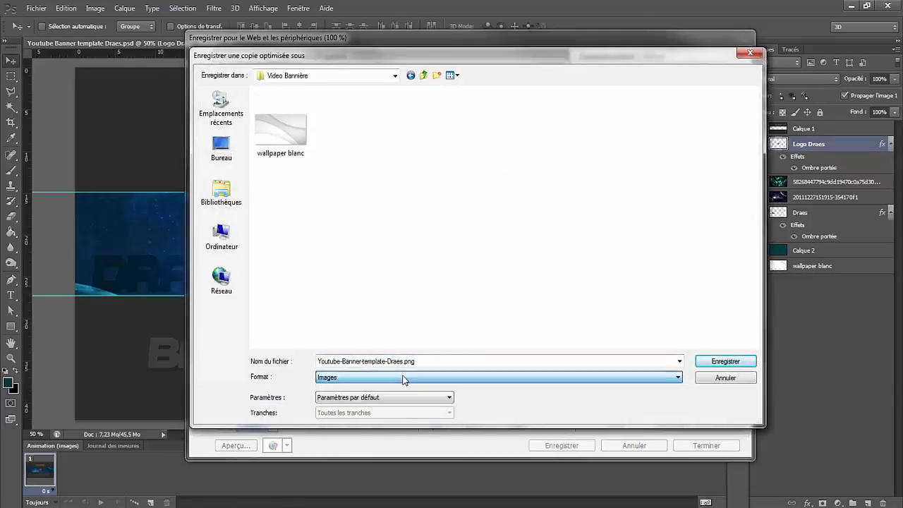
pyautogui.click(713, 364)
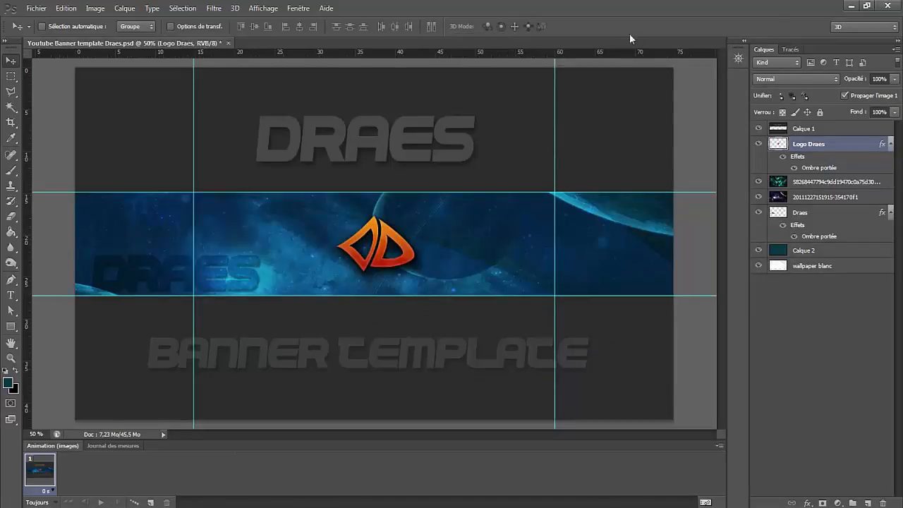
# - Quit the image editor, accepting the default choice for the open banner document
pyautogui.click(889, 6)
pyautogui.press('Return')
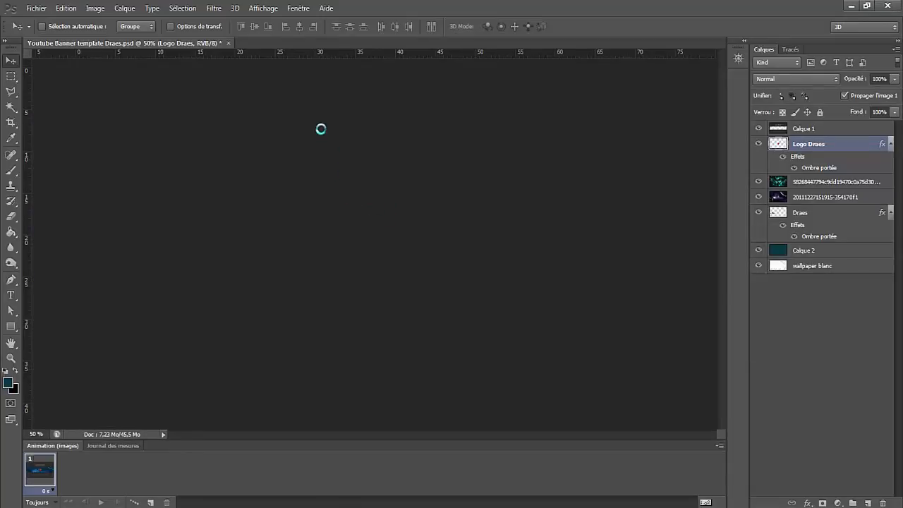